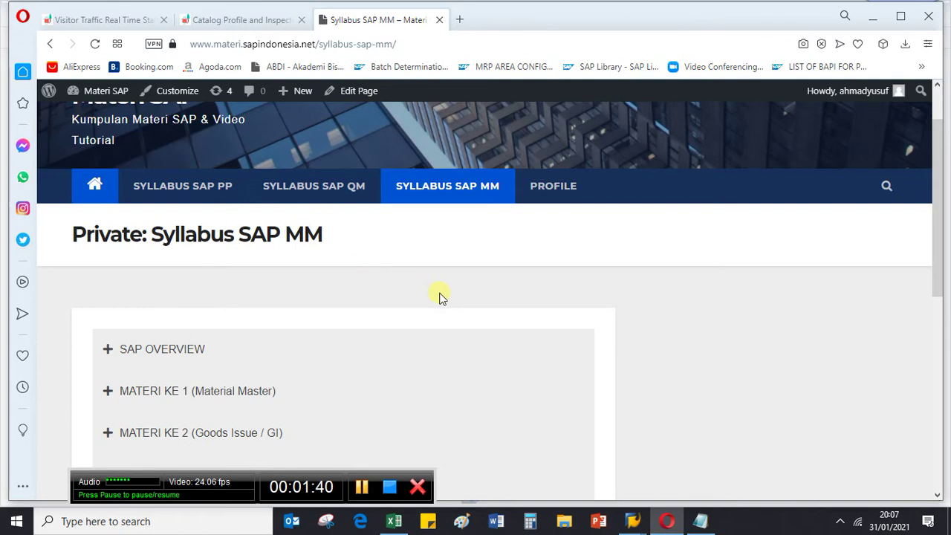
click(540, 354)
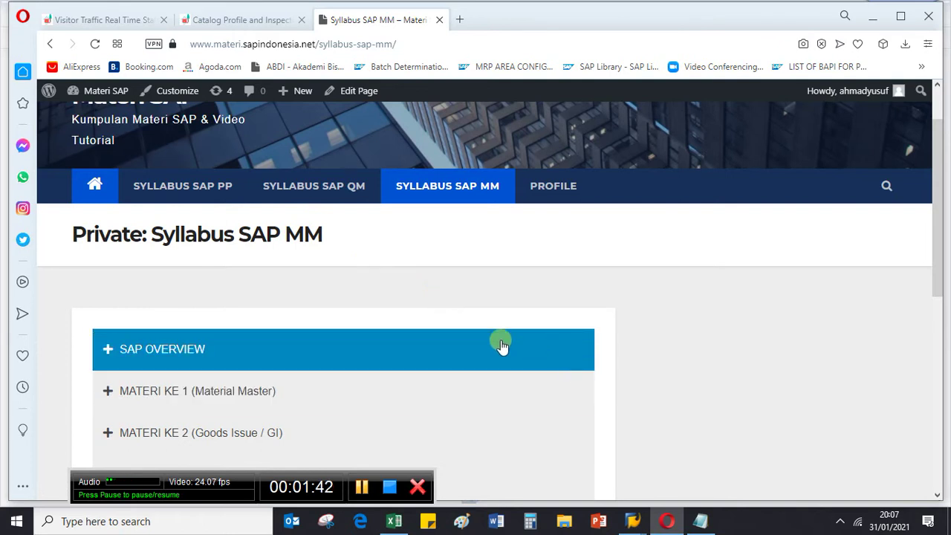
scroll(501, 342, down, 1)
scroll(501, 345, up, 2)
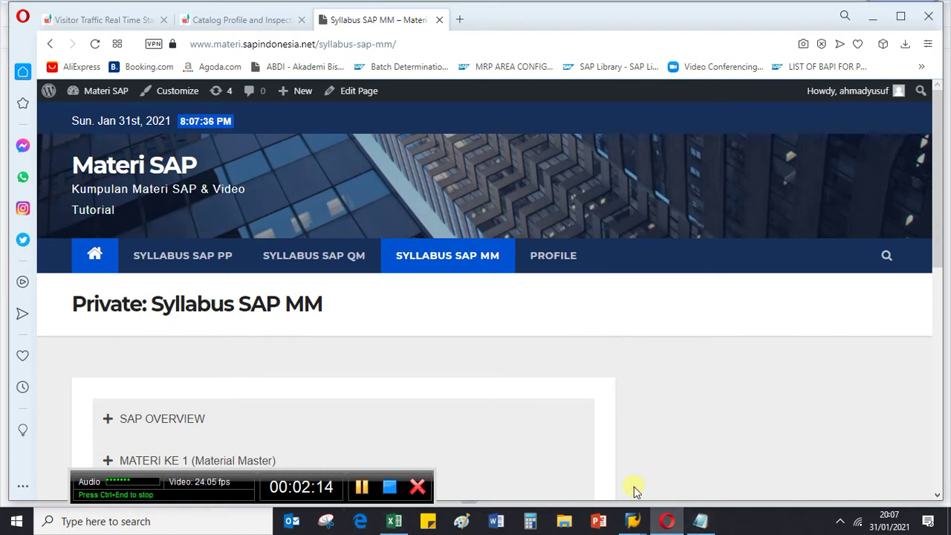
click(694, 520)
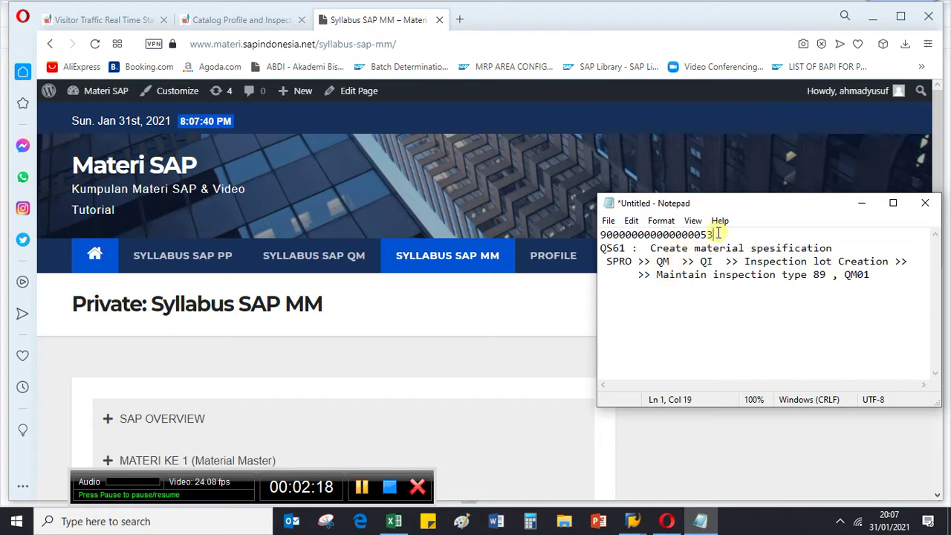
drag(713, 235, 578, 230)
click(633, 522)
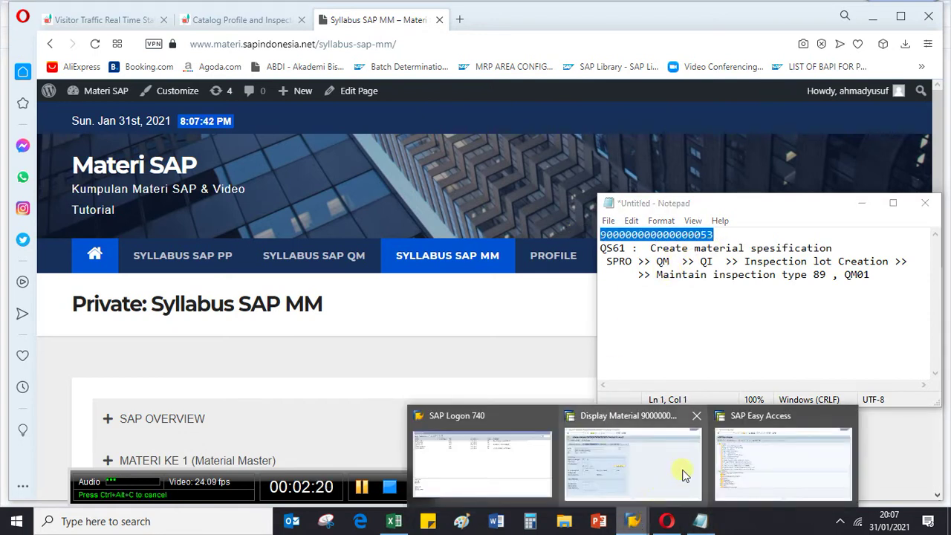
mouse_move(732, 457)
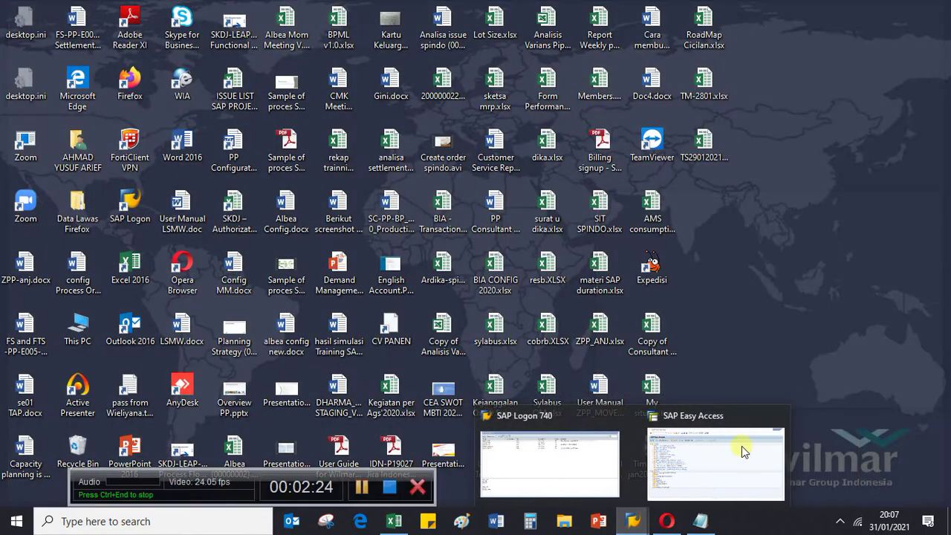
click(747, 448)
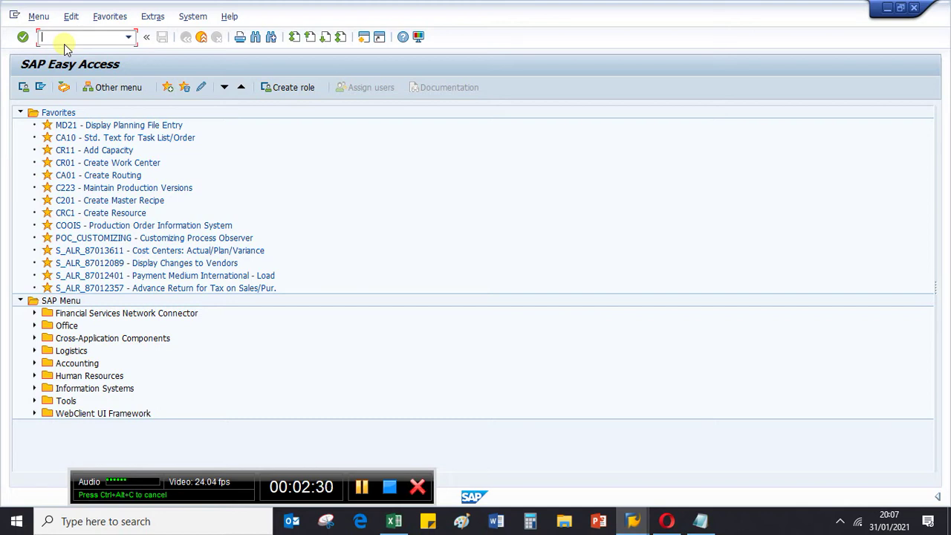
text(mm02)
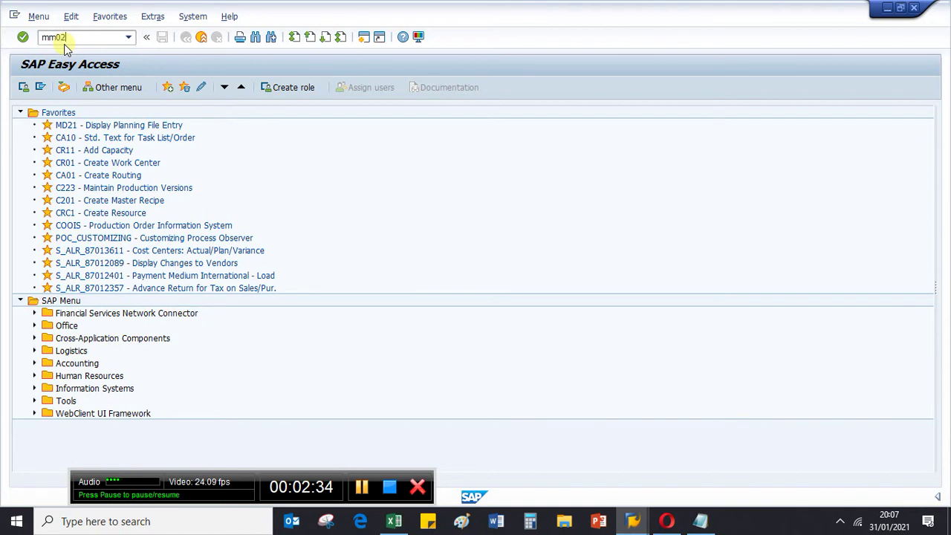
key(Return)
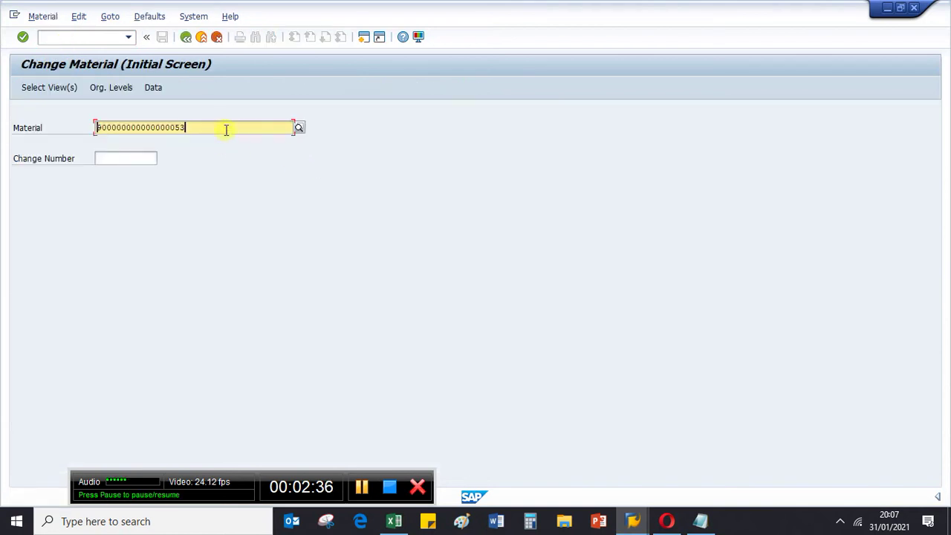
key(Return)
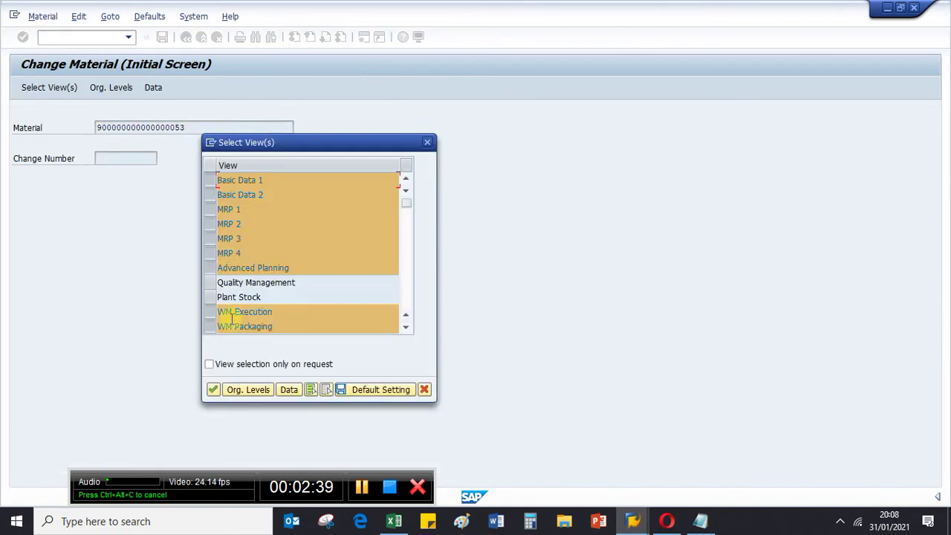
Deselect the Basic Data, MRP and Advanced Planning views, select Quality Management, and open the material for plant 1000
click(208, 180)
click(211, 195)
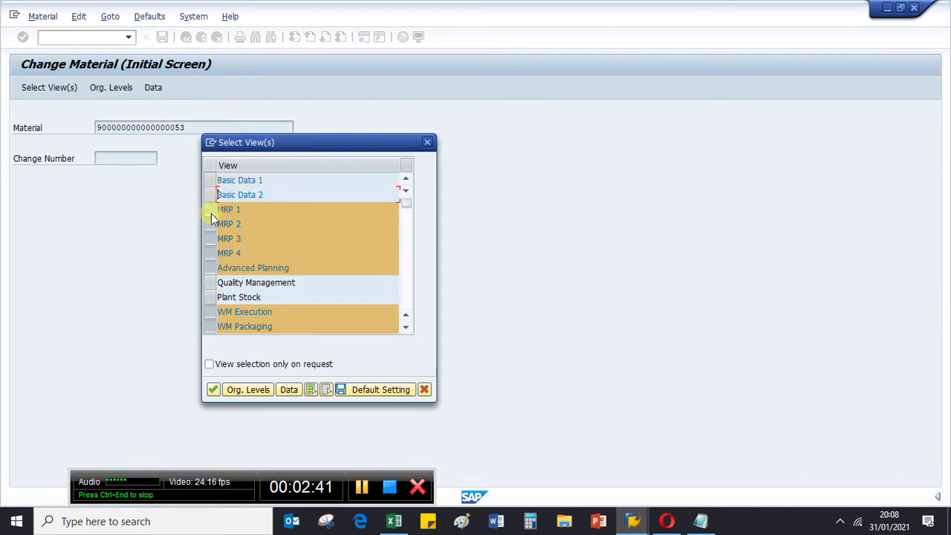
click(211, 211)
click(212, 224)
click(213, 238)
click(213, 253)
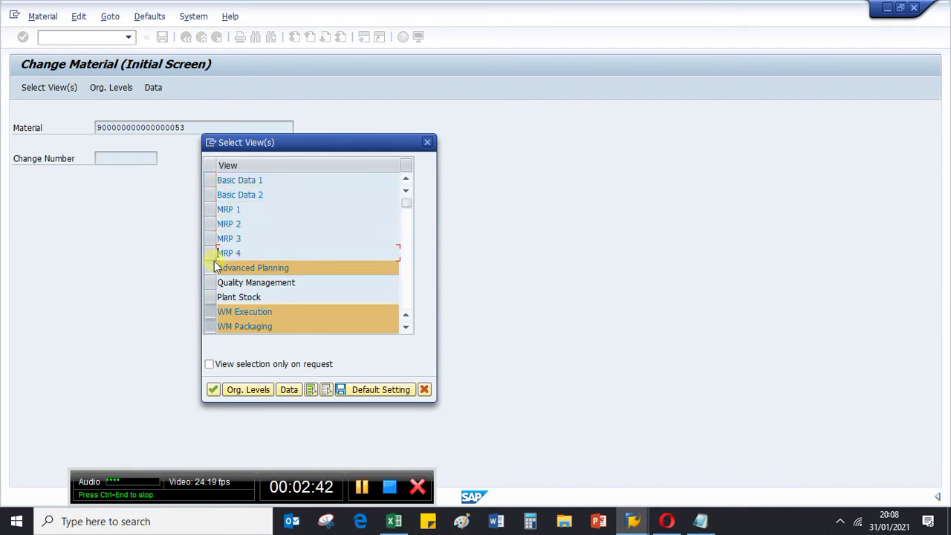
click(213, 268)
click(213, 283)
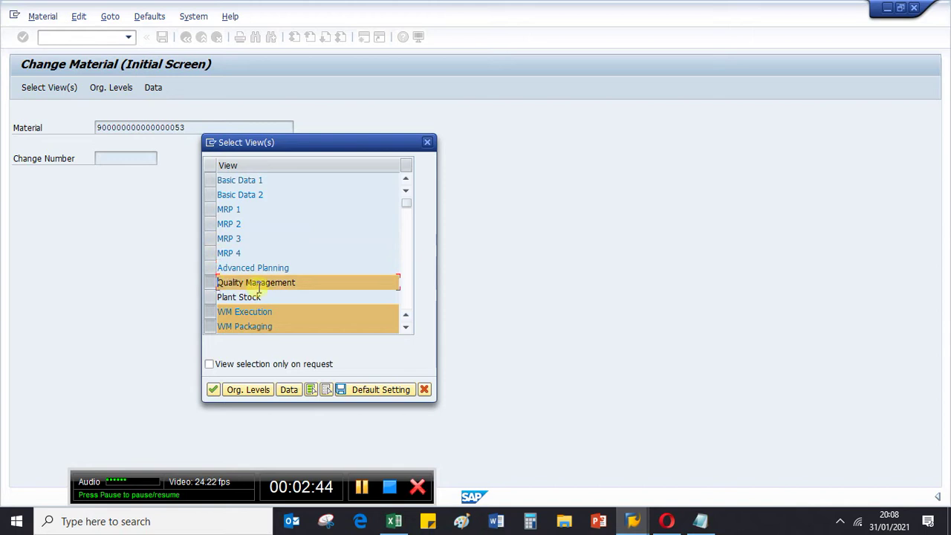
click(213, 390)
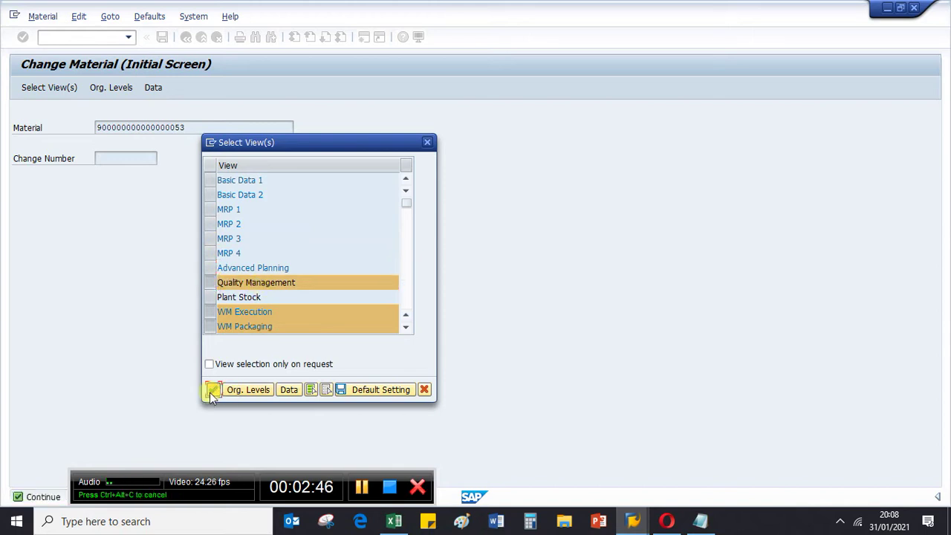
text(1000)
key(Return)
Open the material's inspection setup and display the details of inspection type 89 (Other inspection)
click(391, 268)
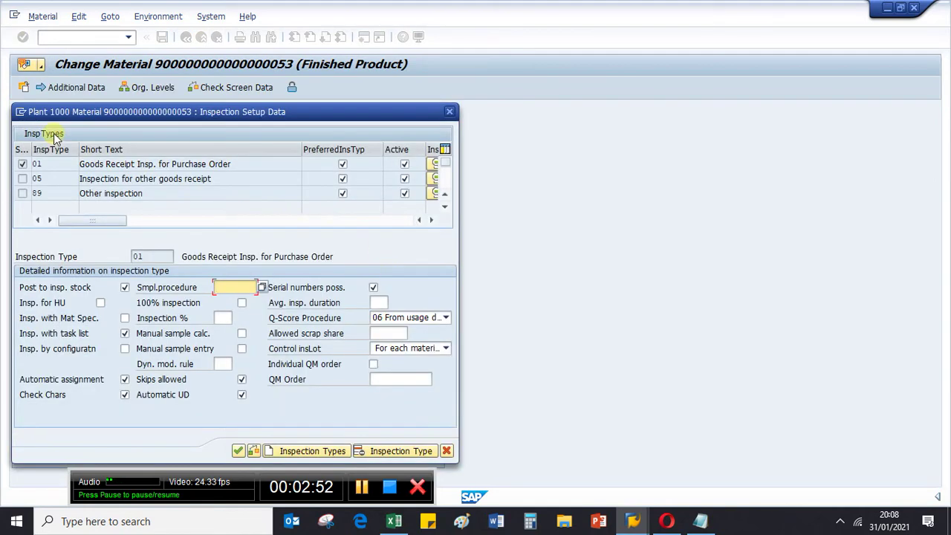
drag(106, 116, 227, 108)
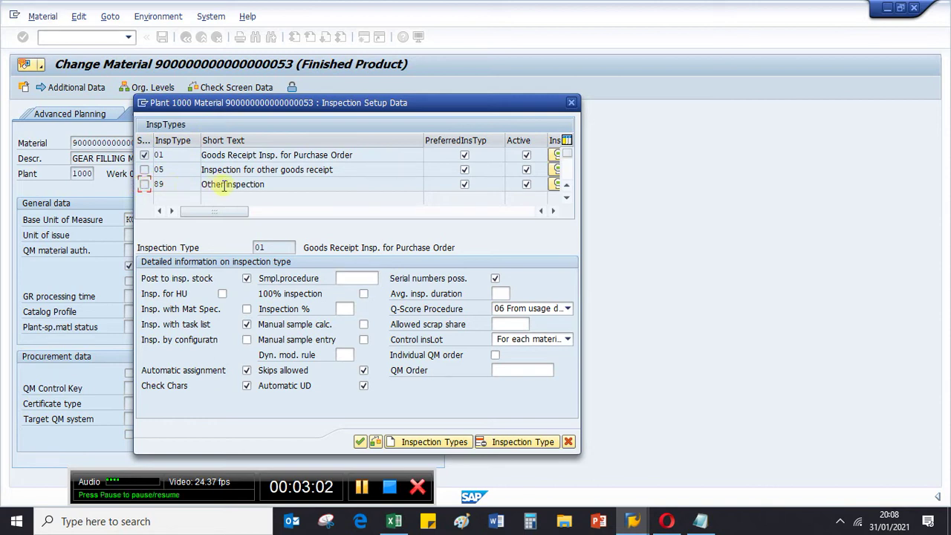
click(554, 185)
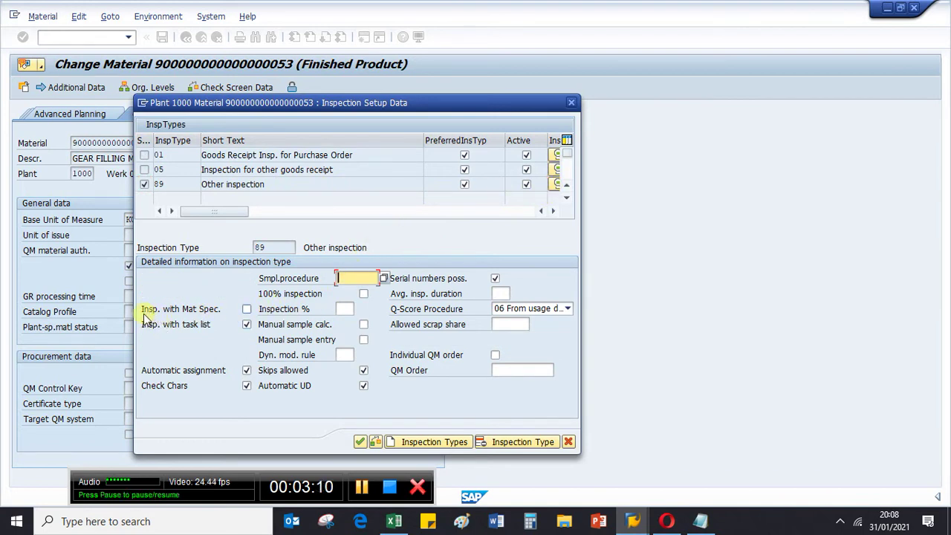
For inspection type 89, enable inspection with material specification and disable inspection with task list
click(247, 323)
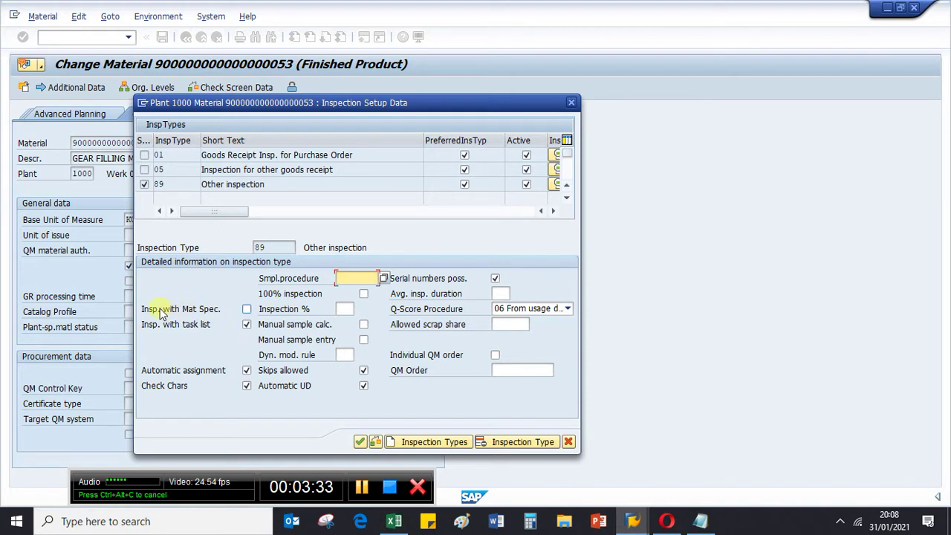
click(247, 310)
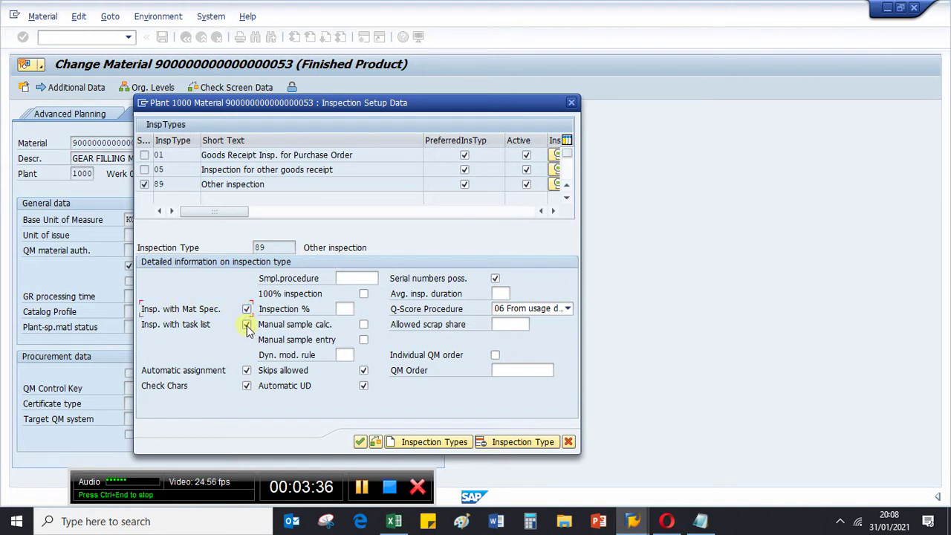
click(247, 325)
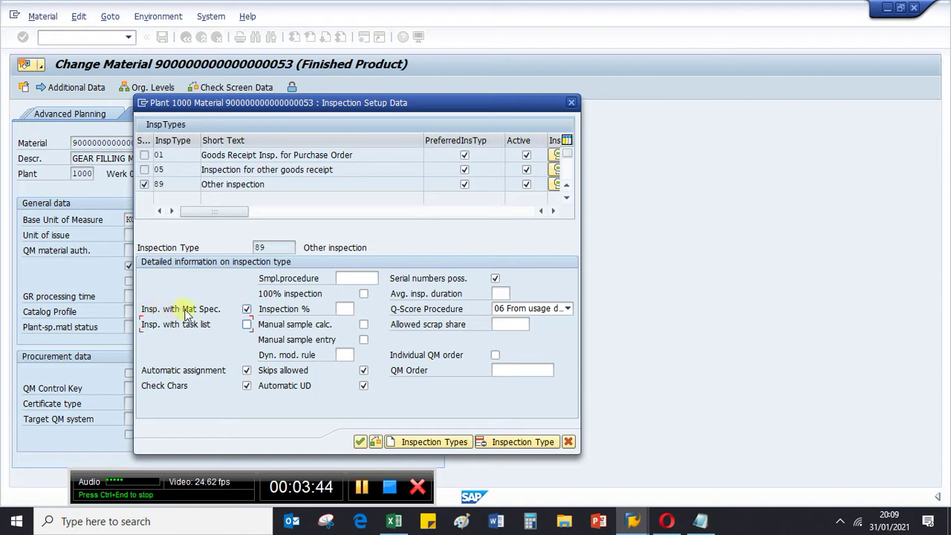
Confirm the inspection setup despite the missing material specification and save the material
click(360, 443)
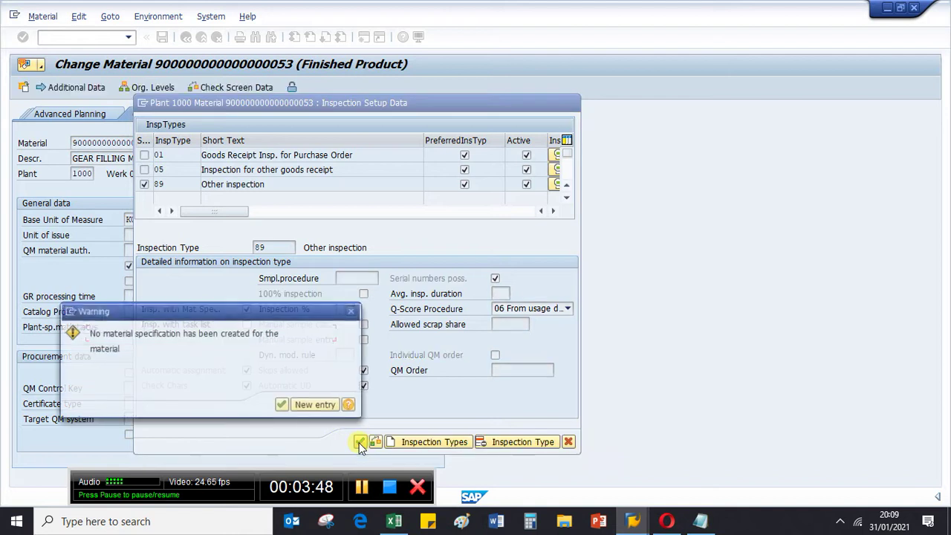
click(283, 405)
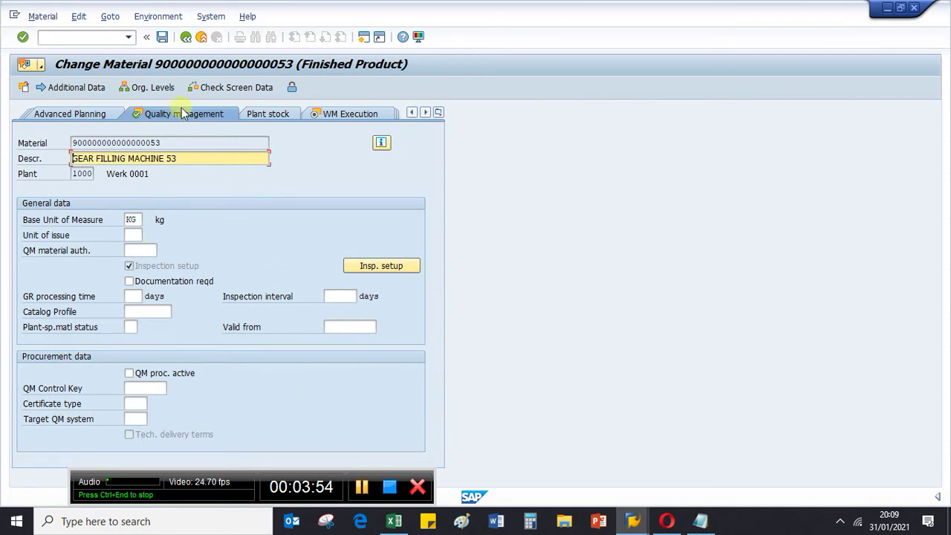
click(162, 37)
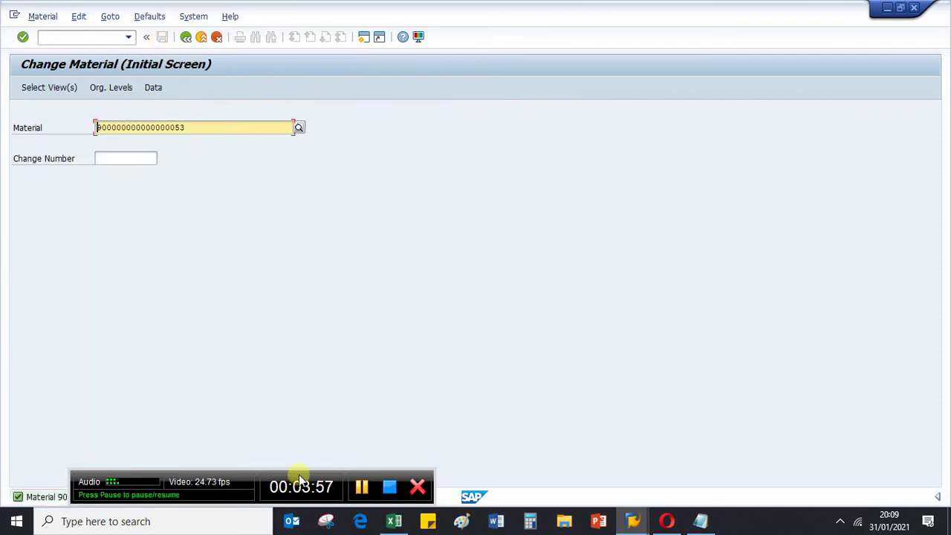
drag(297, 476, 833, 479)
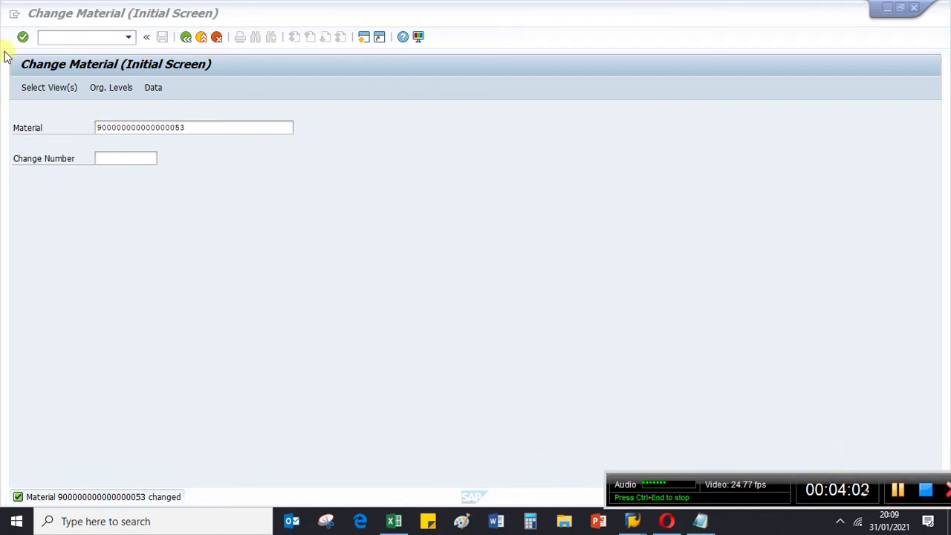
drag(735, 472, 694, 466)
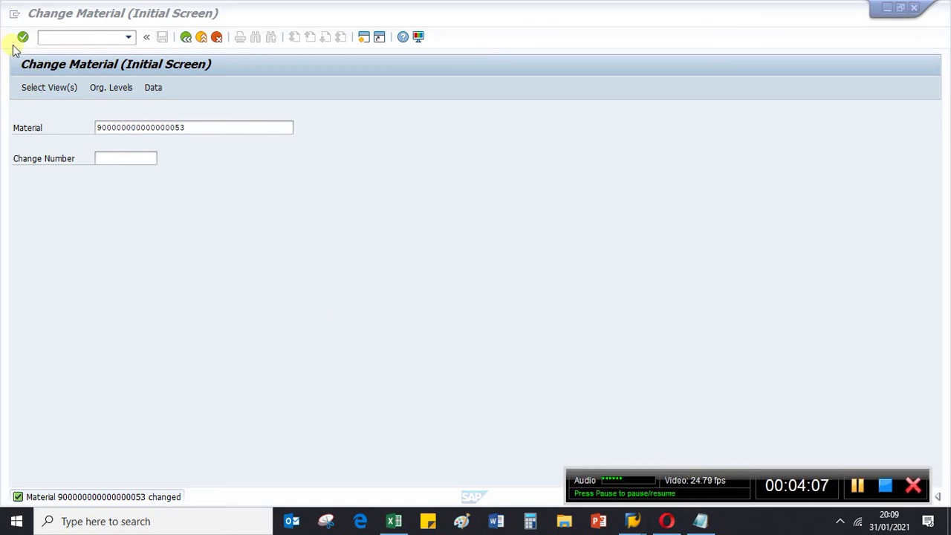
Leave the material transaction, start transaction SPRO and display the SAP Reference IMG
click(55, 38)
text(/n)
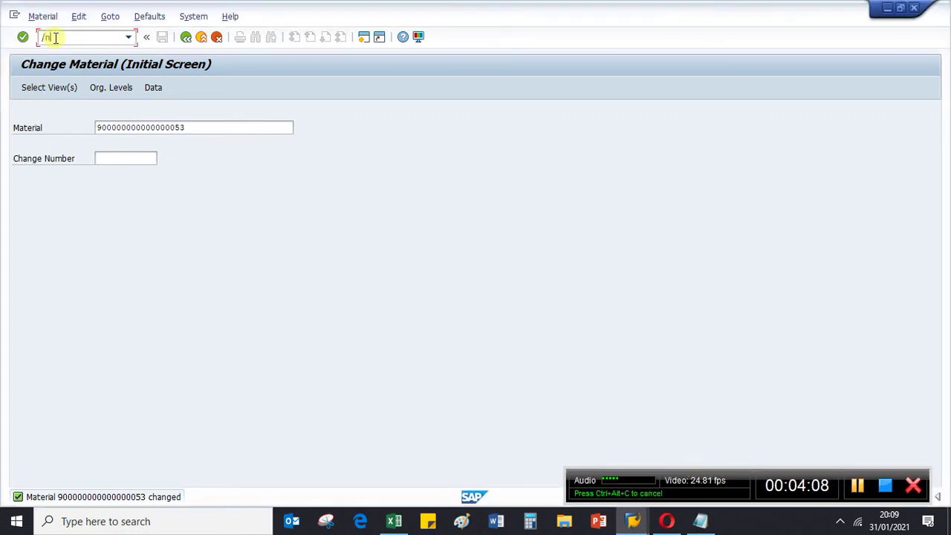
key(Return)
text(spr)
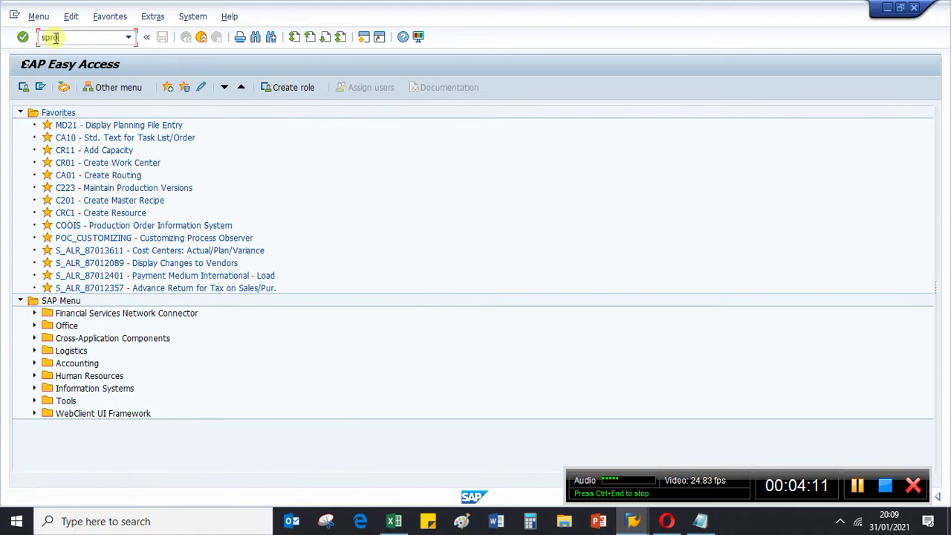
text(o)
key(Return)
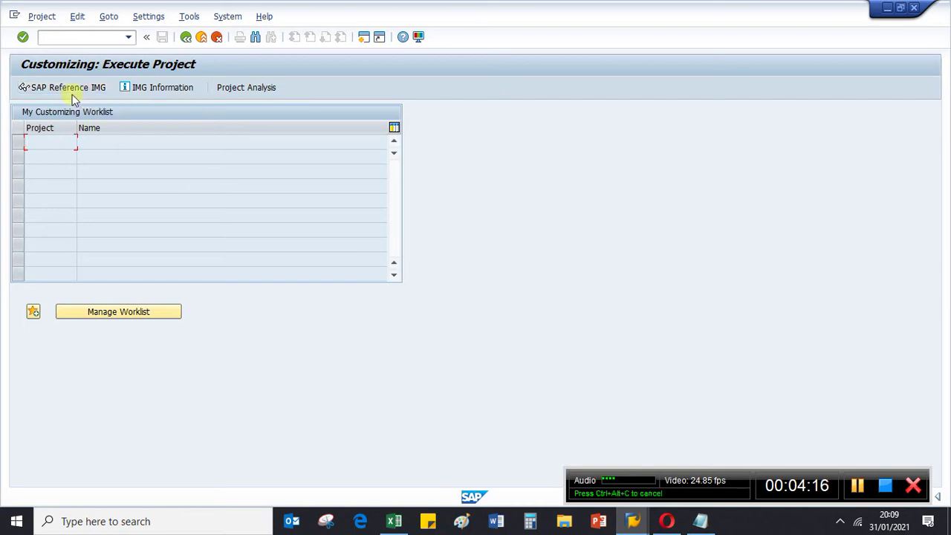
click(73, 89)
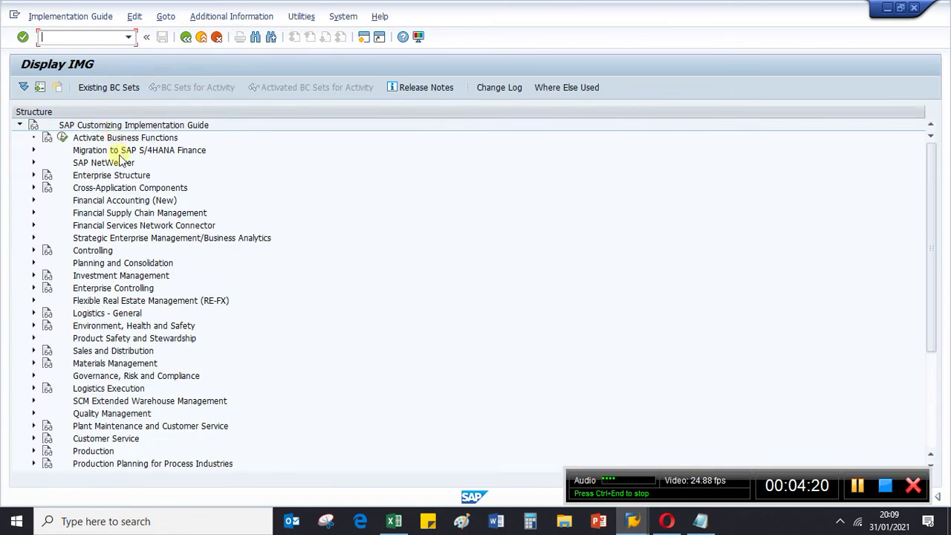
Under Quality Management, Quality Inspection, Inspection Lot Creation, execute the Maintain Inspection Types activity
scroll(104, 393, down, 1)
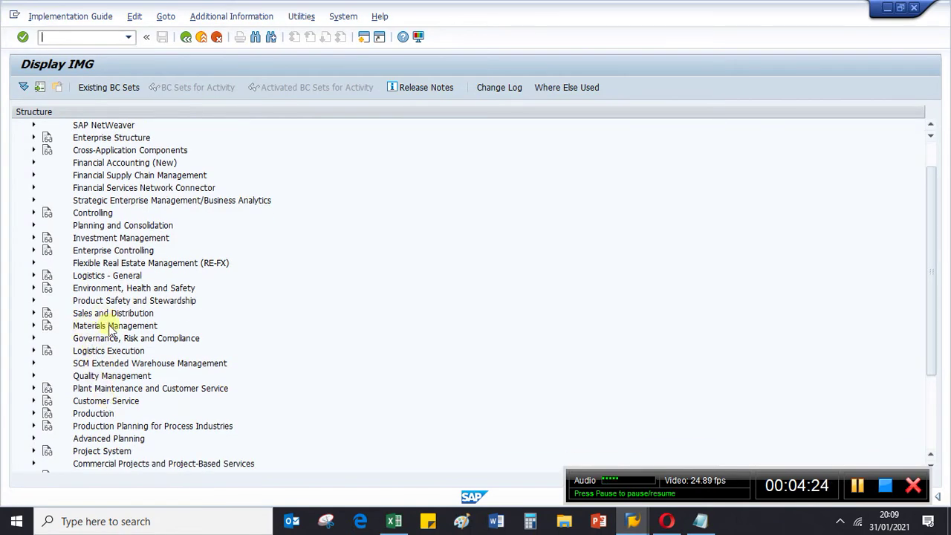
click(68, 375)
click(34, 375)
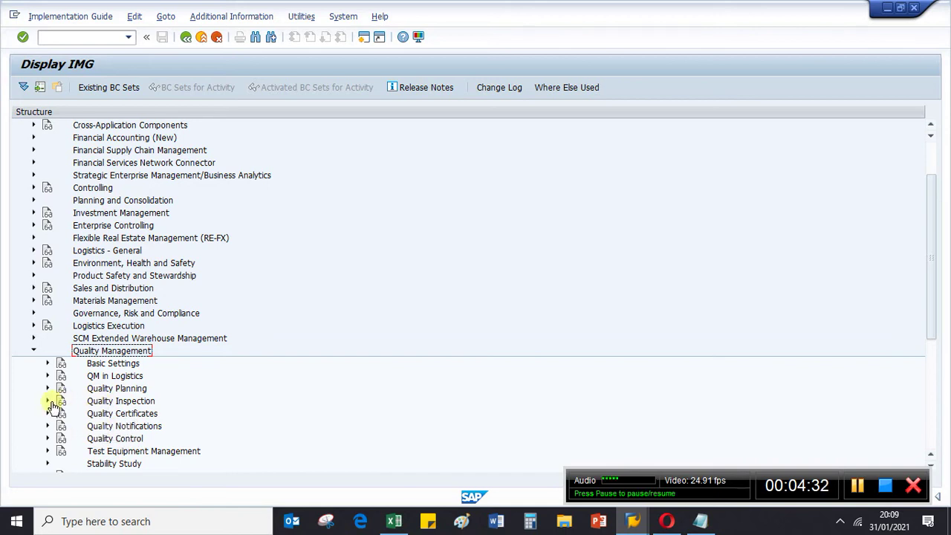
click(48, 402)
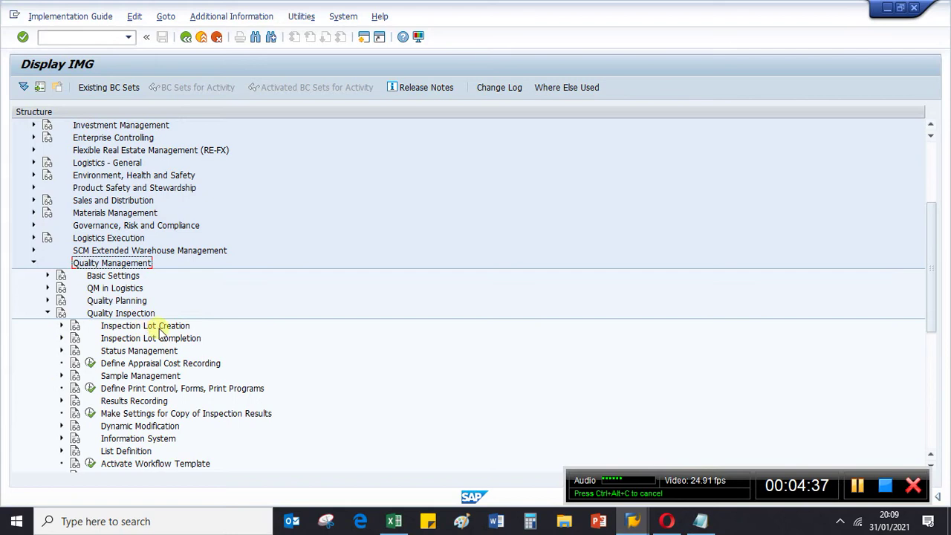
click(63, 327)
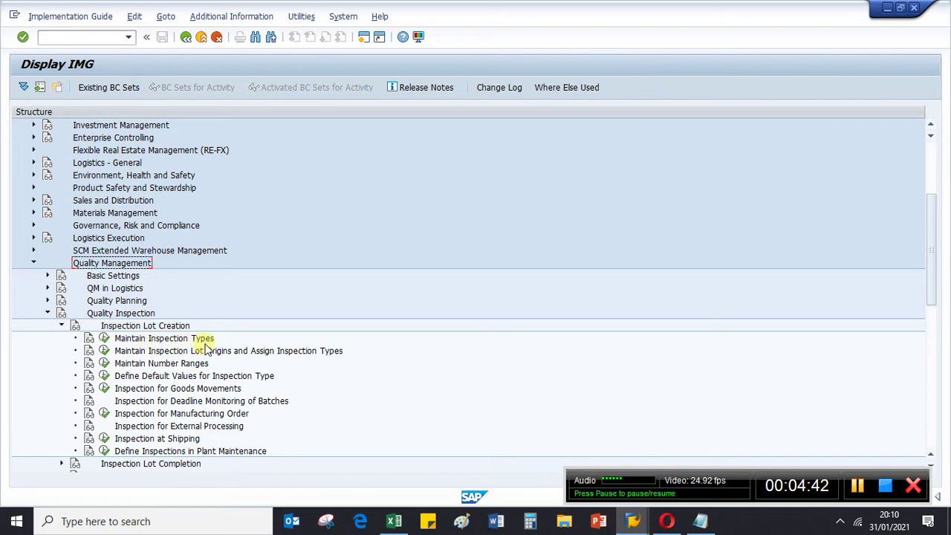
click(104, 339)
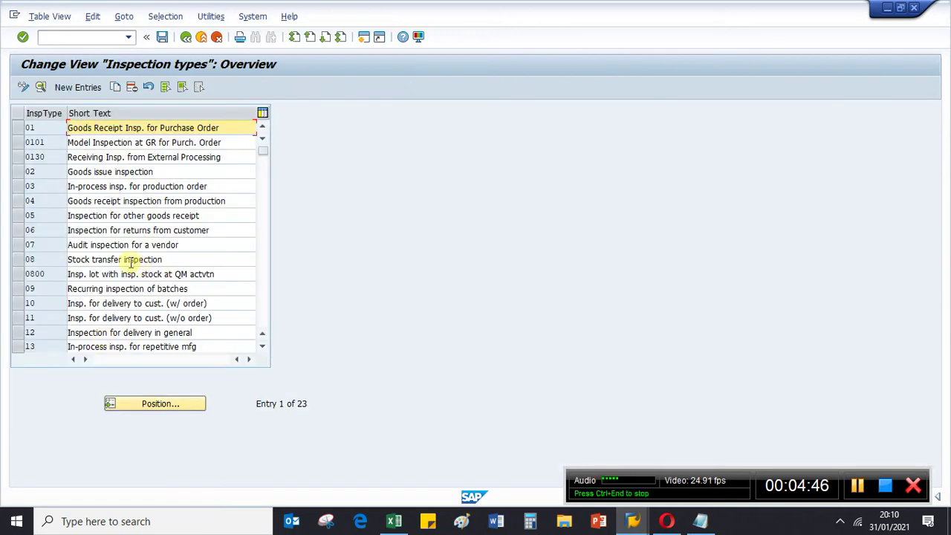
Find inspection type 89 (Other inspection) in the inspection types overview and open its details
scroll(121, 248, down, 2)
scroll(122, 248, down, 2)
click(17, 274)
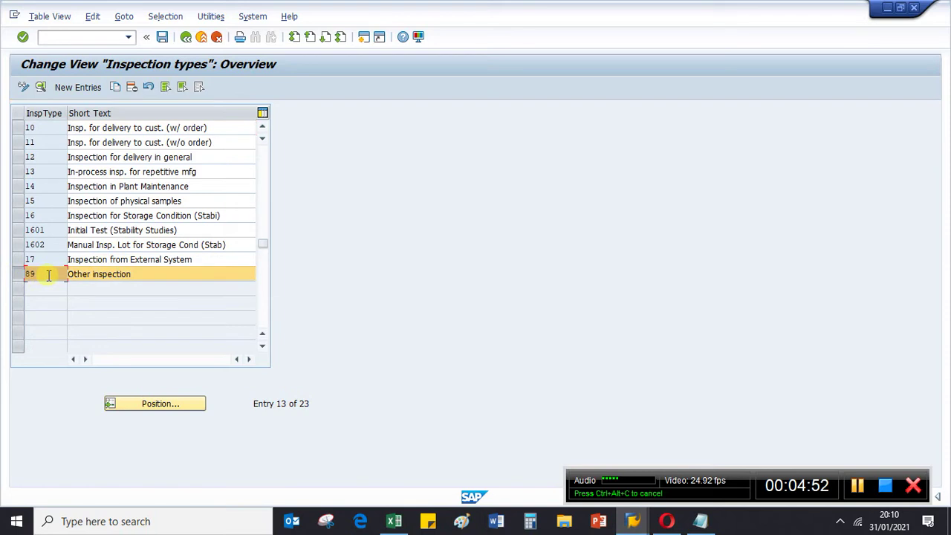
double_click(48, 276)
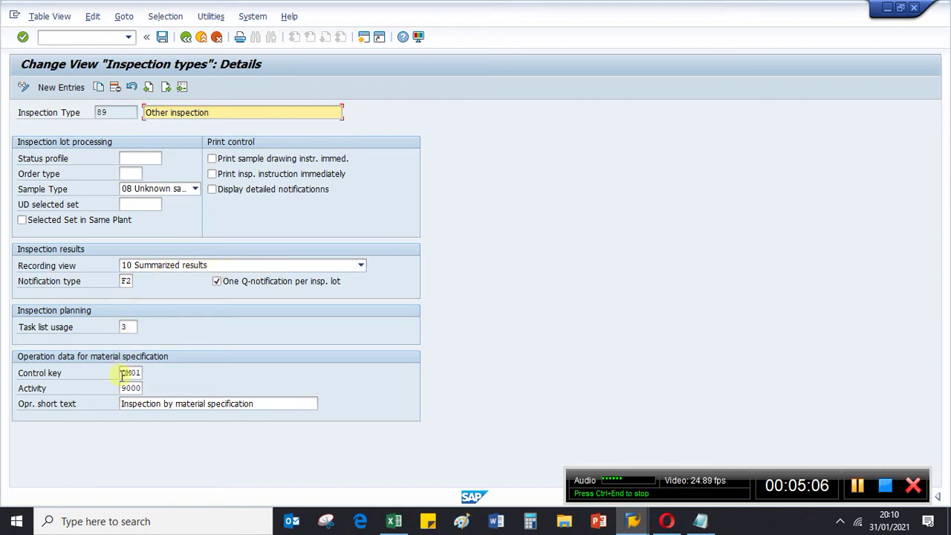
Save the settings of inspection type 89 and leave the customizing for the SAP Easy Access screen
click(273, 405)
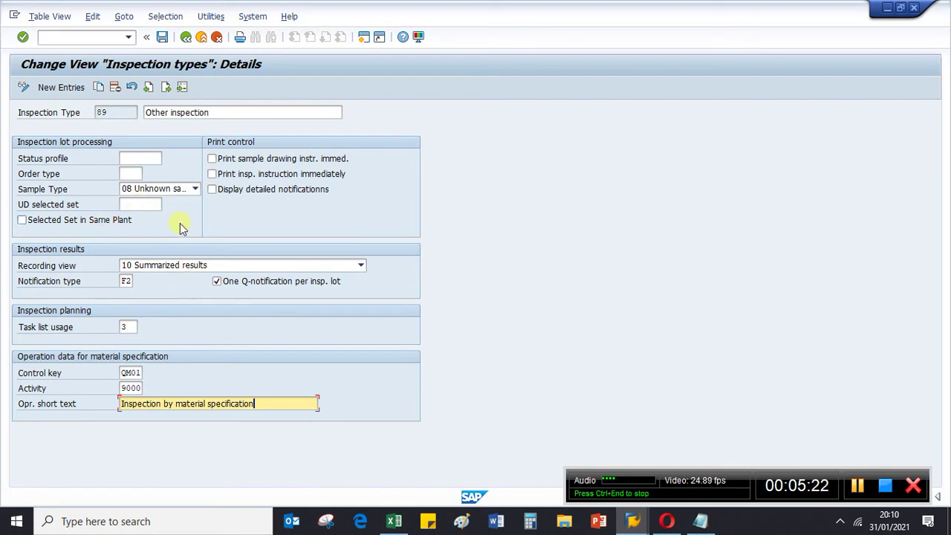
click(162, 36)
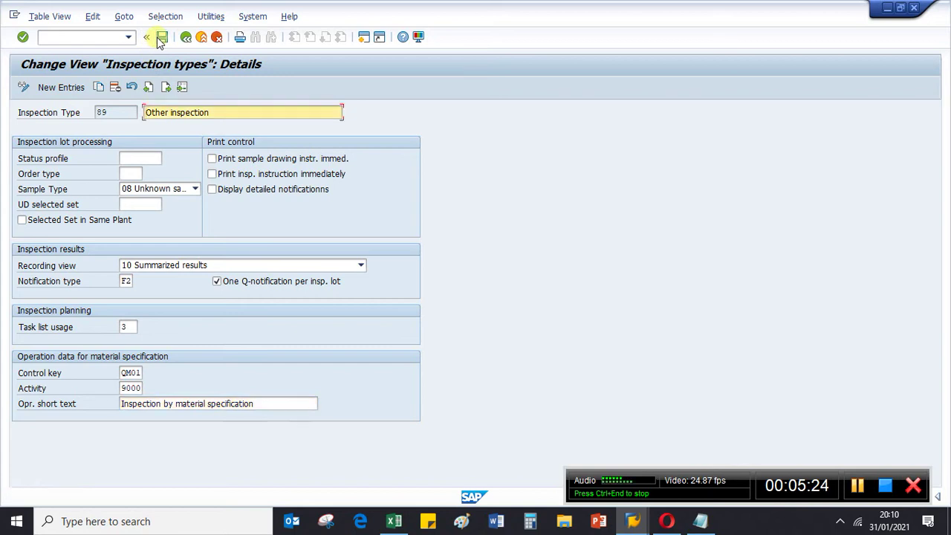
click(69, 36)
text(/n)
key(Return)
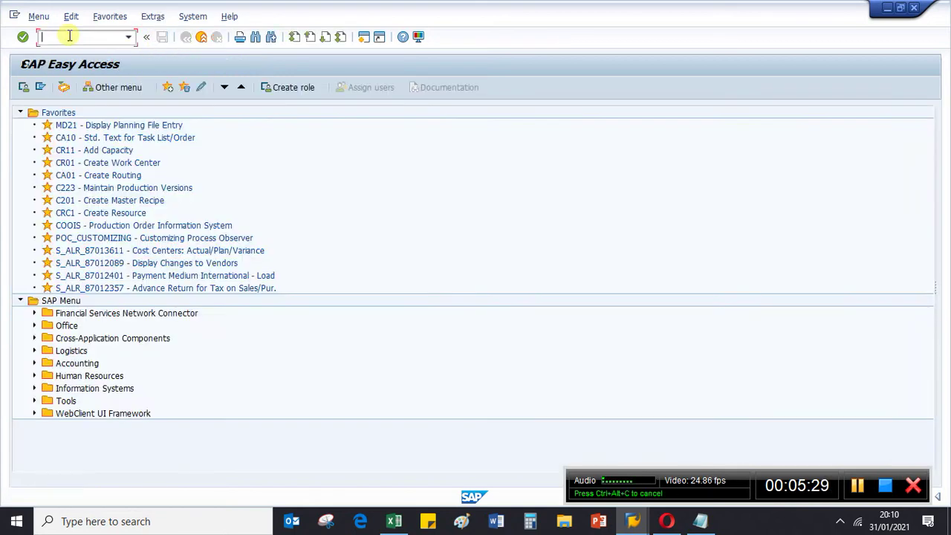
Switch to the Notepad notes and add transactions QS62 and QS63 after QS61 on the material specification line
click(700, 521)
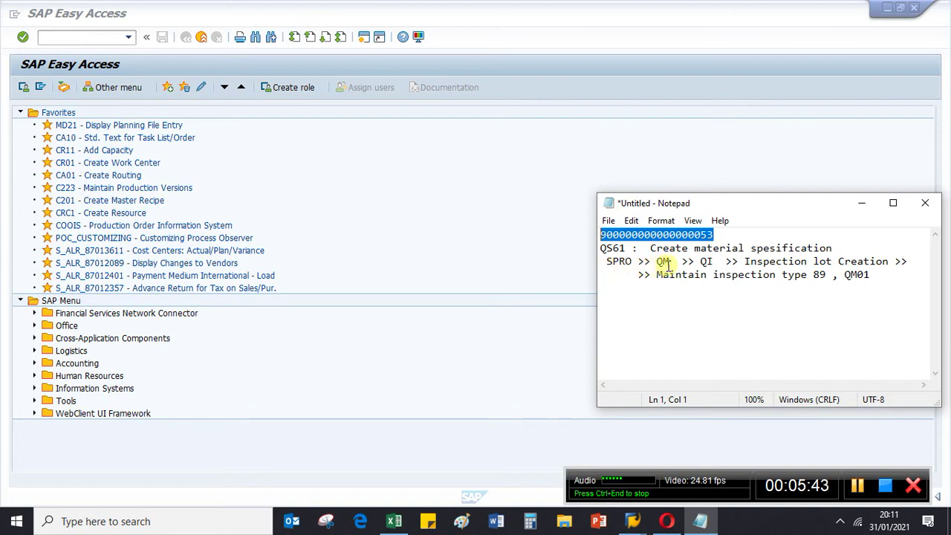
click(627, 249)
text(, QS62)
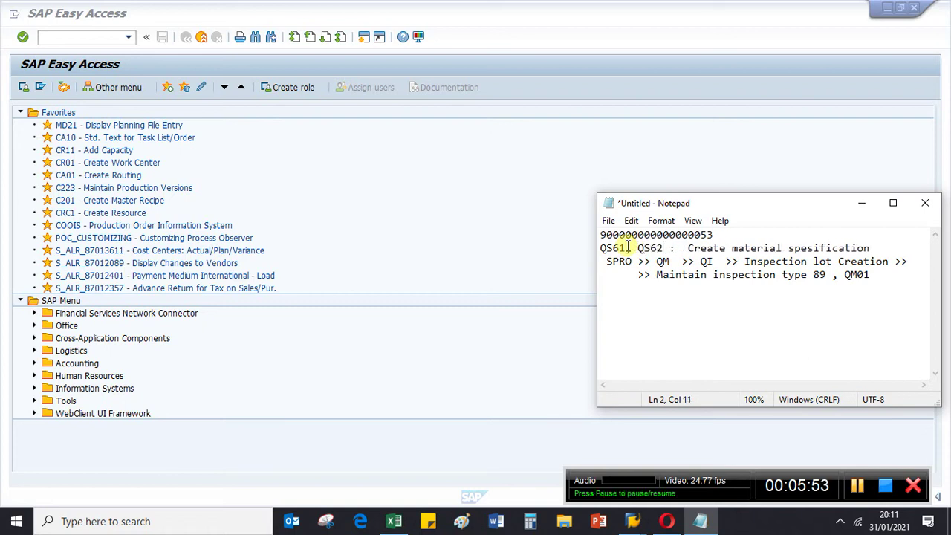
text(, QS63)
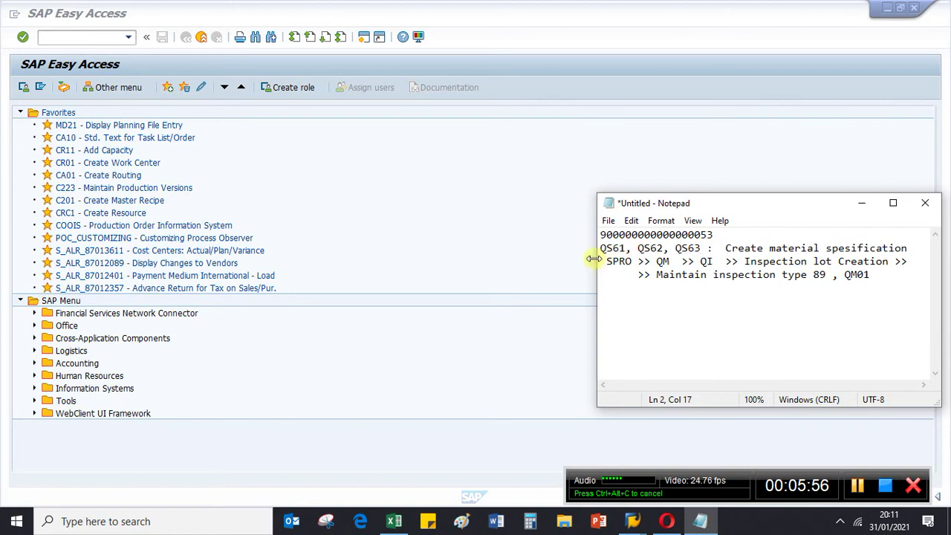
Copy the transaction code QS61 from the notes and start that transaction in SAP
drag(625, 248, 584, 253)
key(ctrl+c)
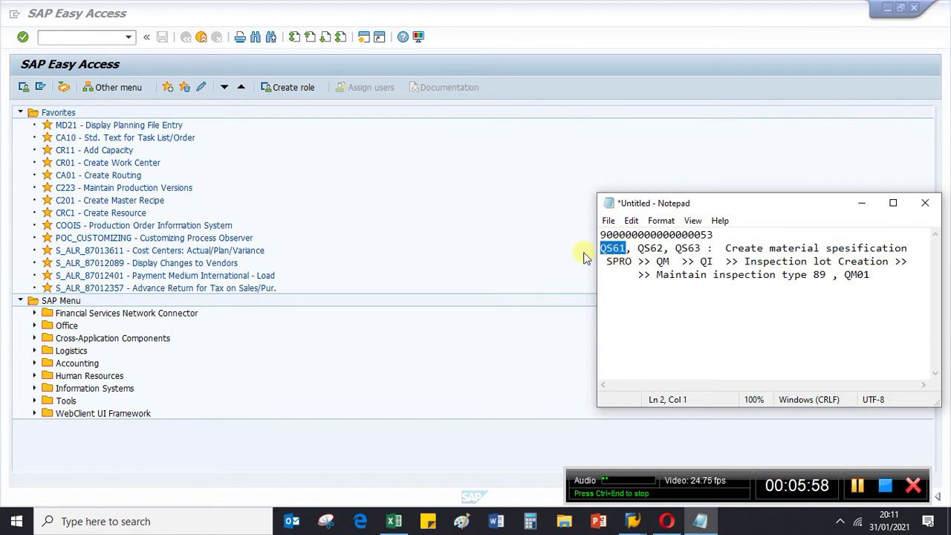
click(67, 36)
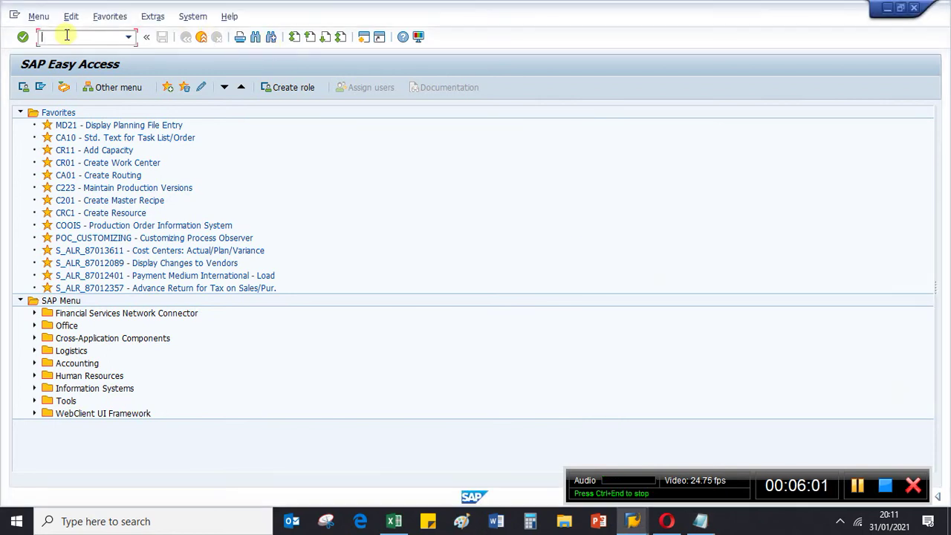
key(ctrl+v)
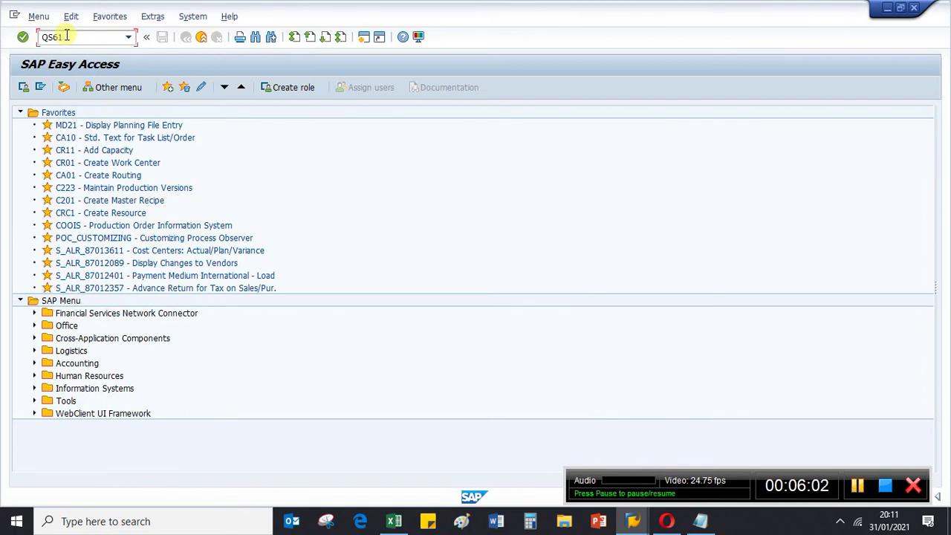
key(Return)
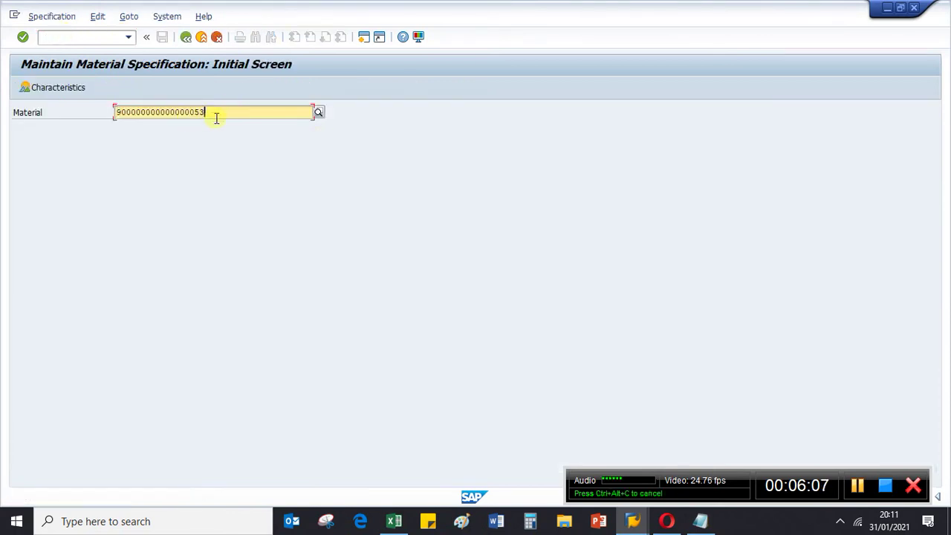
click(699, 521)
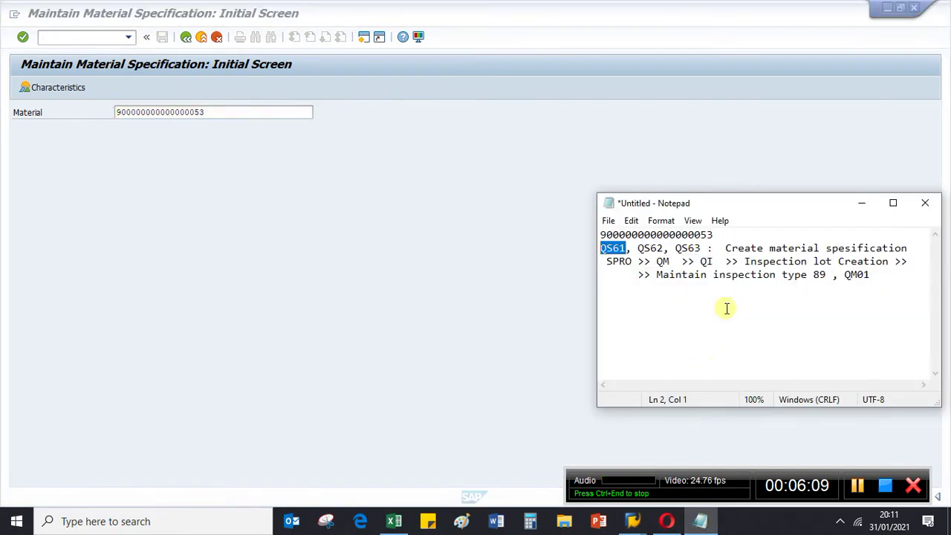
click(716, 235)
click(220, 147)
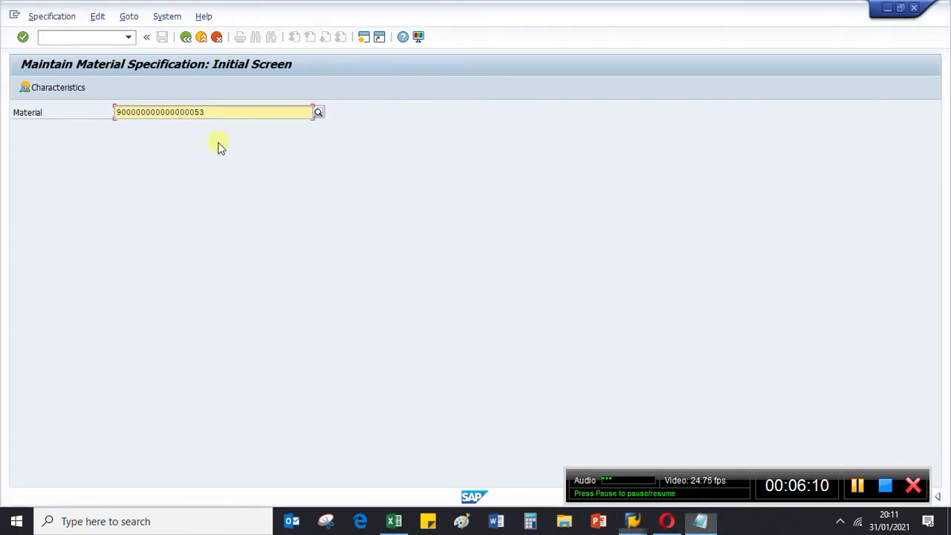
key(Return)
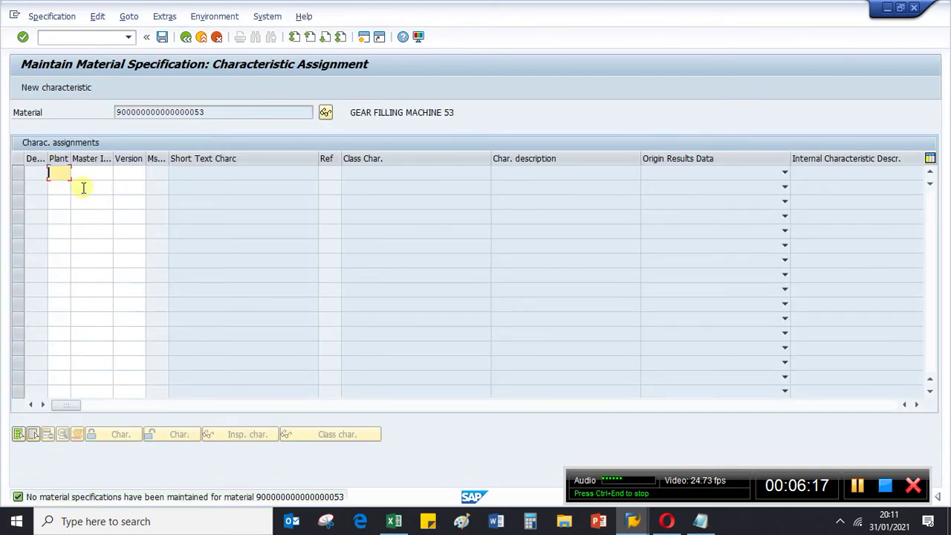
Enter plant 1000 in the first row of the characteristic assignments
click(91, 172)
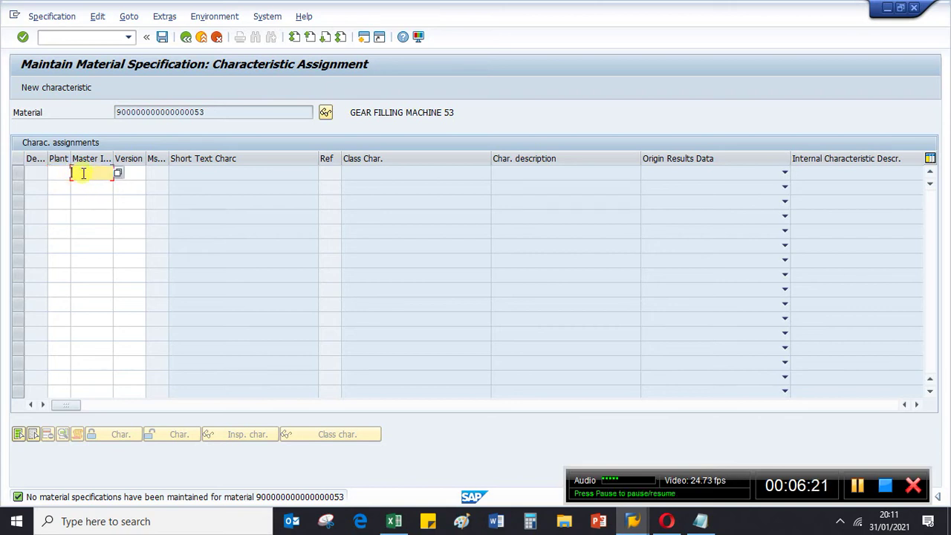
click(135, 173)
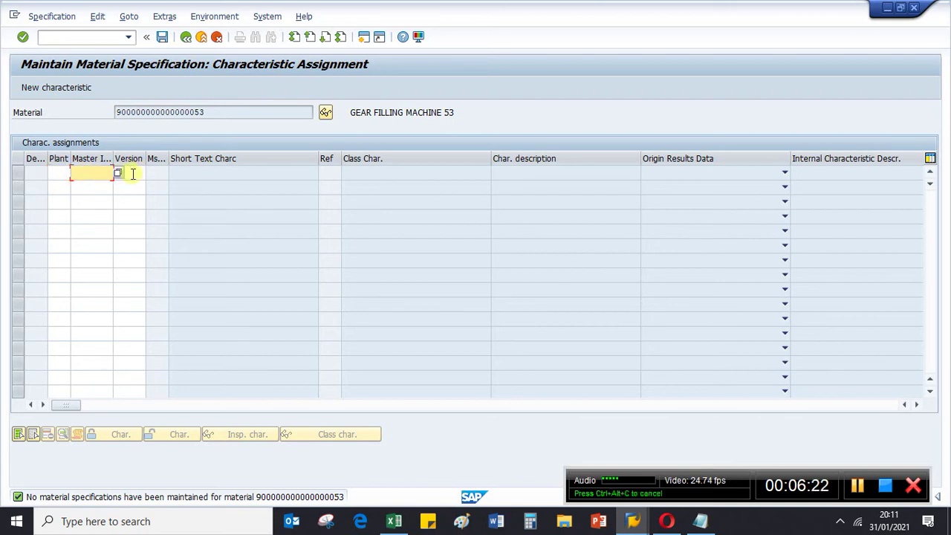
click(90, 173)
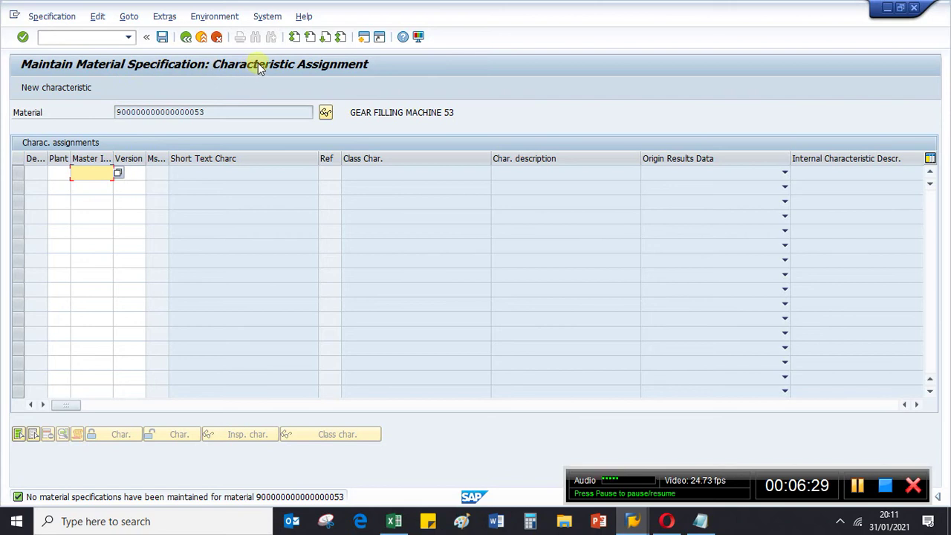
click(58, 173)
text(10)
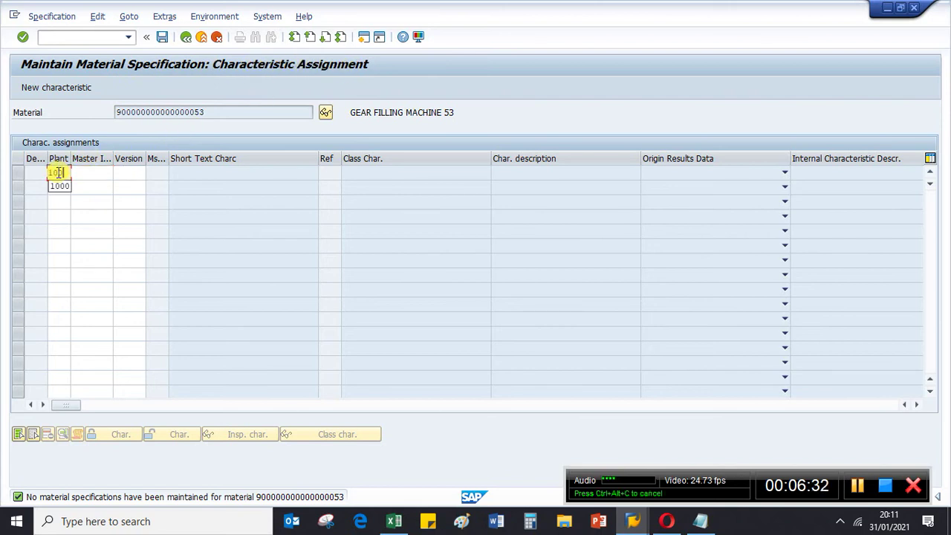
text(00)
click(81, 172)
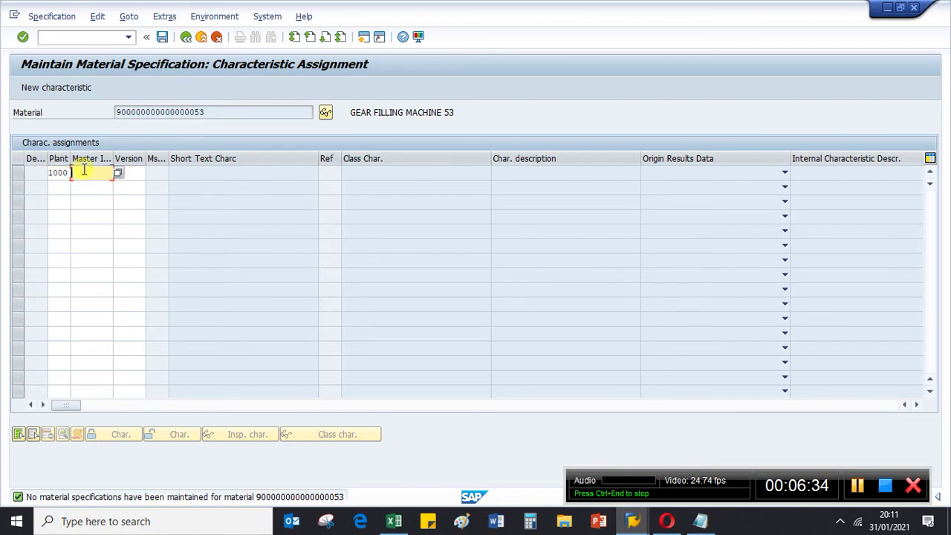
Assign master inspection characteristic COLOR10, version 1, of plant 1000 to the first row and save the material specification
click(118, 173)
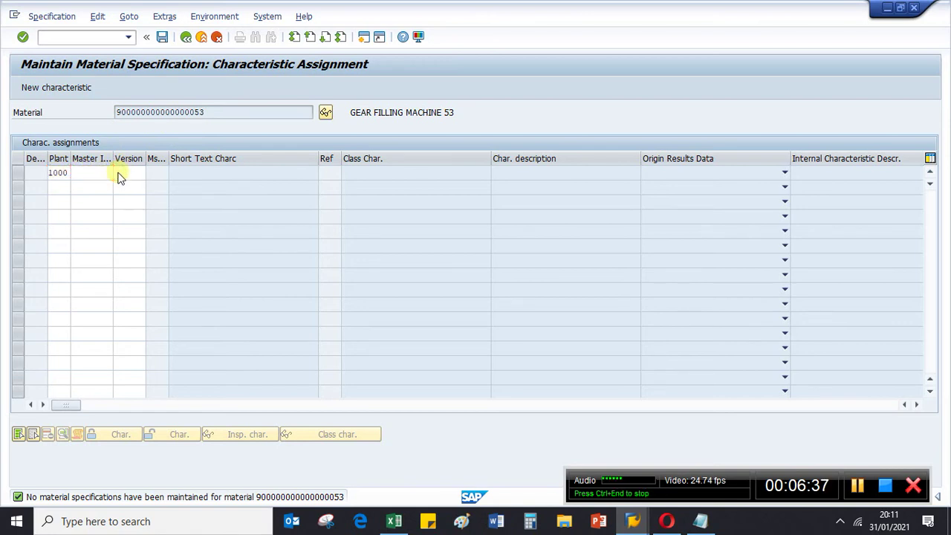
click(399, 464)
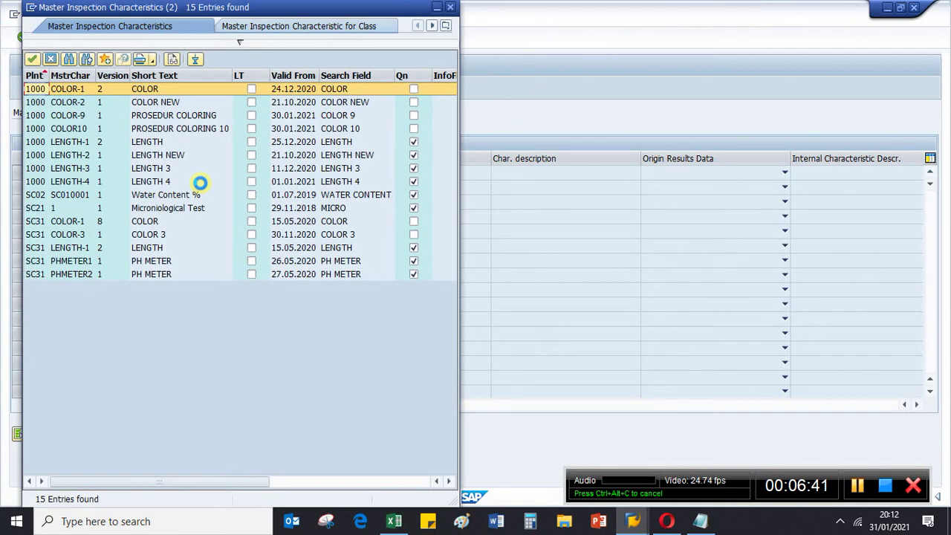
click(63, 130)
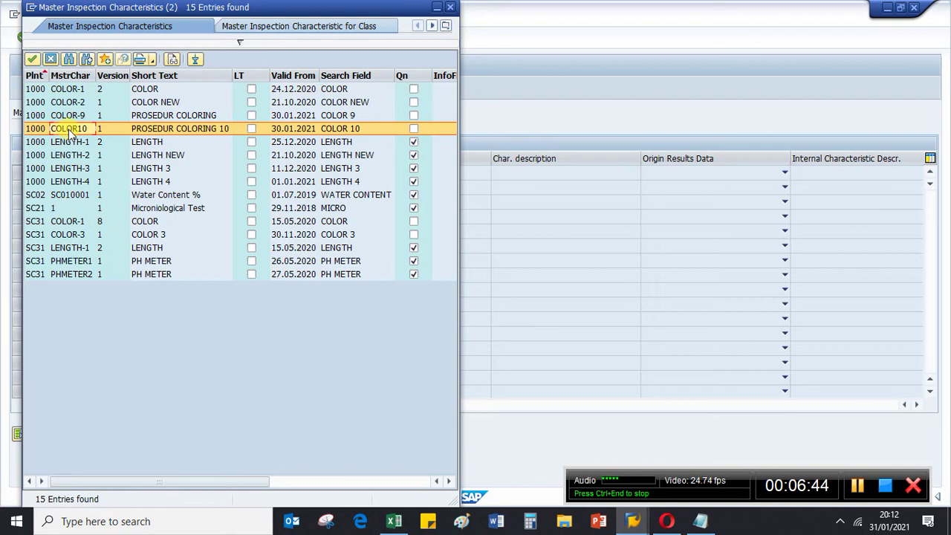
double_click(69, 129)
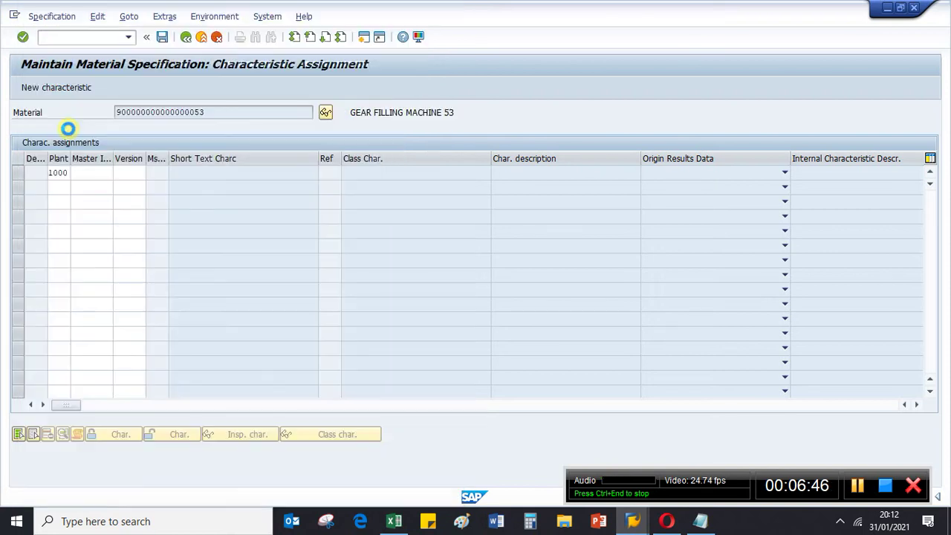
click(138, 175)
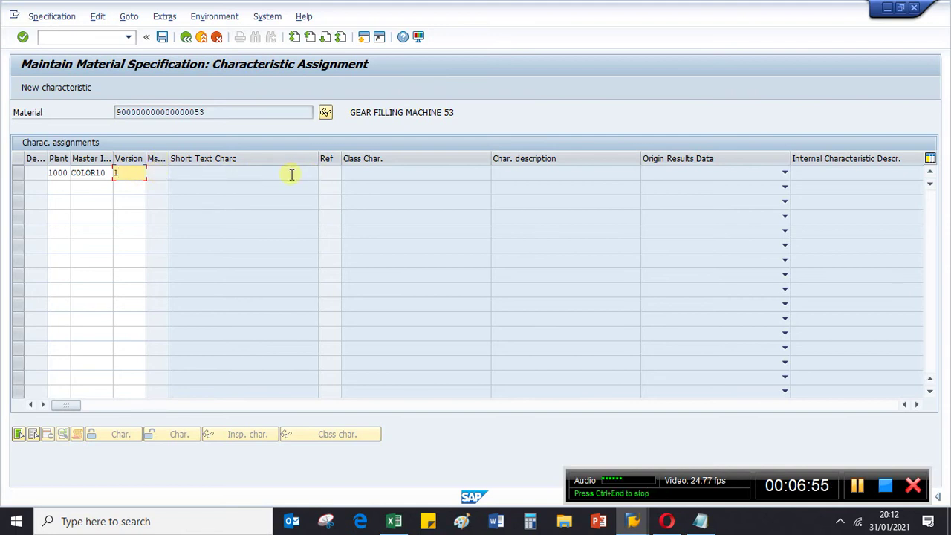
key(Return)
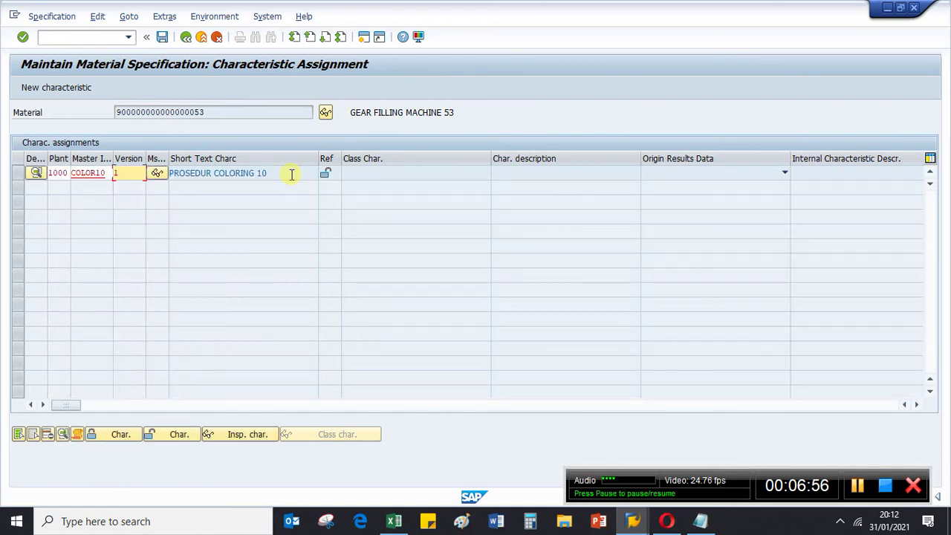
click(380, 173)
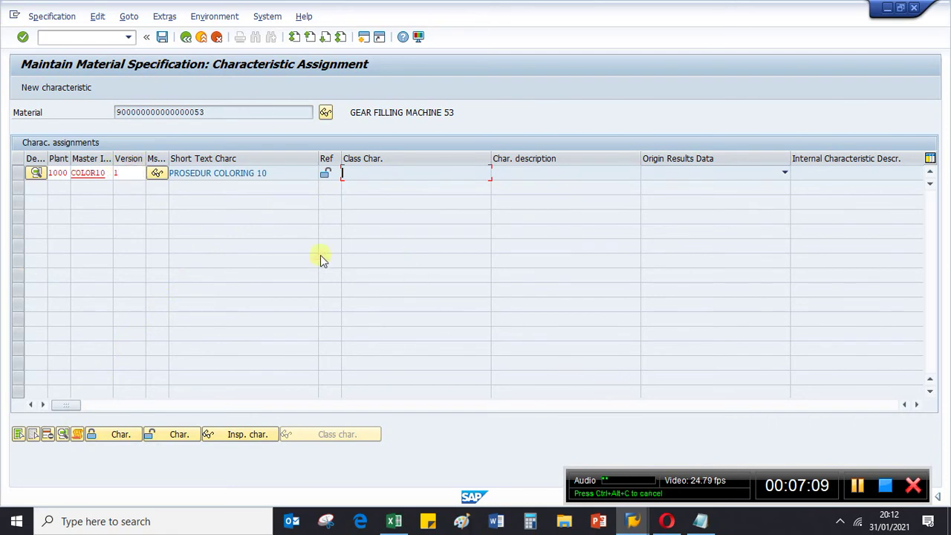
click(162, 37)
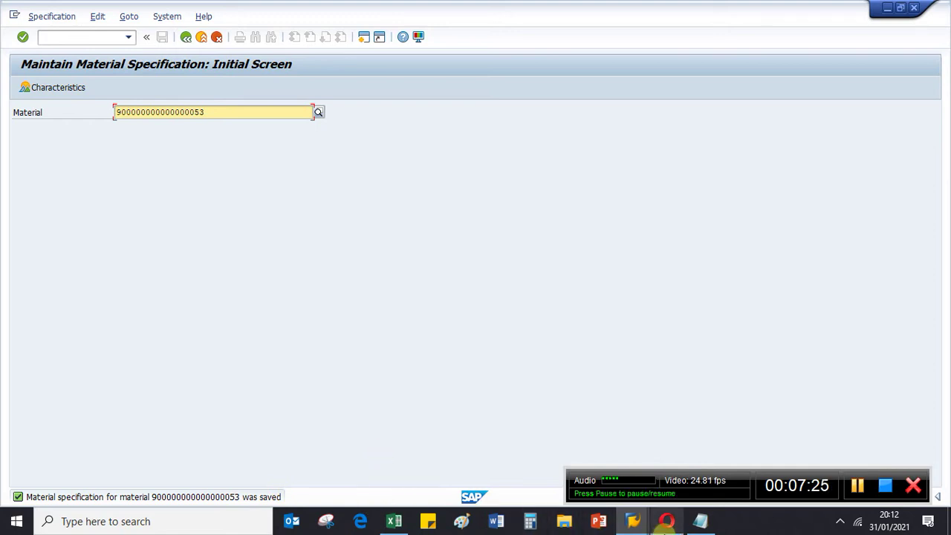
Review the material number, the SPRO customizing path and transaction QS61 in the Notepad notes
click(700, 523)
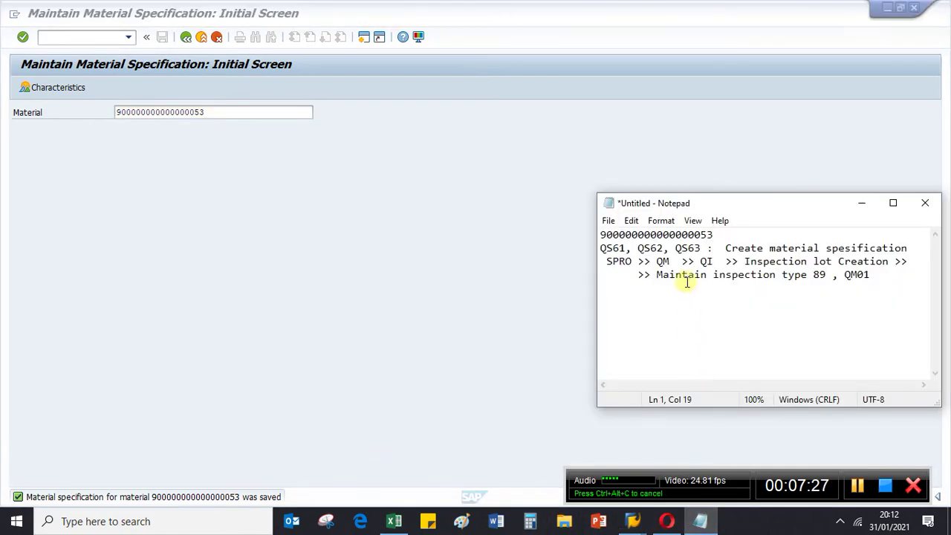
drag(713, 235, 595, 235)
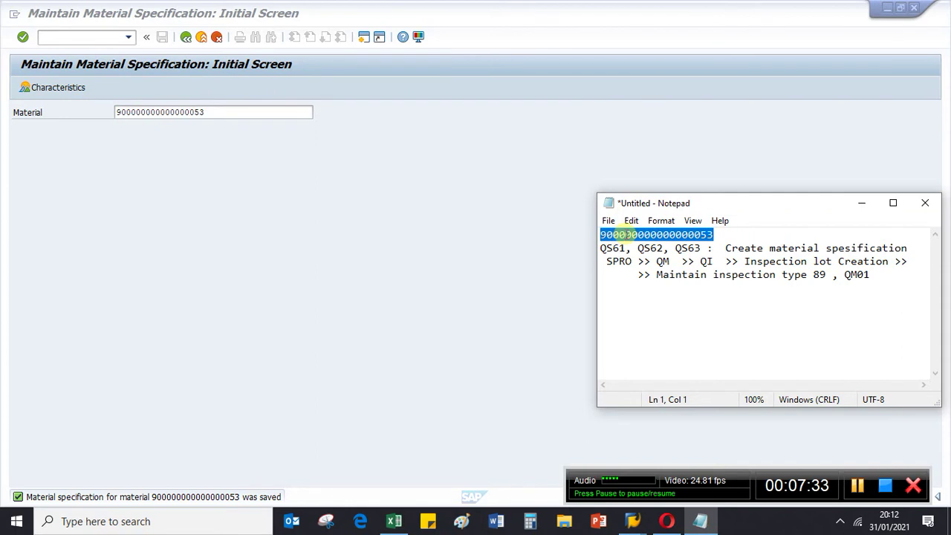
click(723, 237)
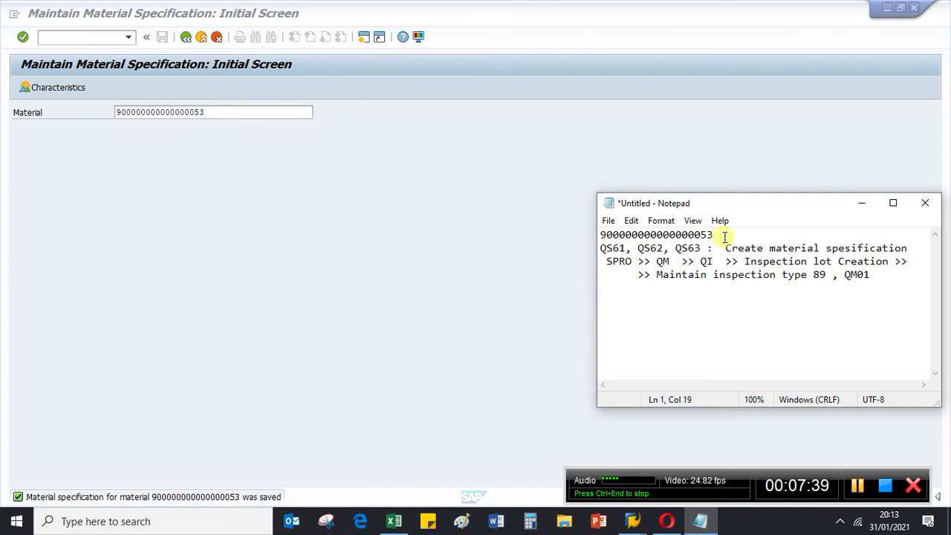
drag(606, 261, 676, 262)
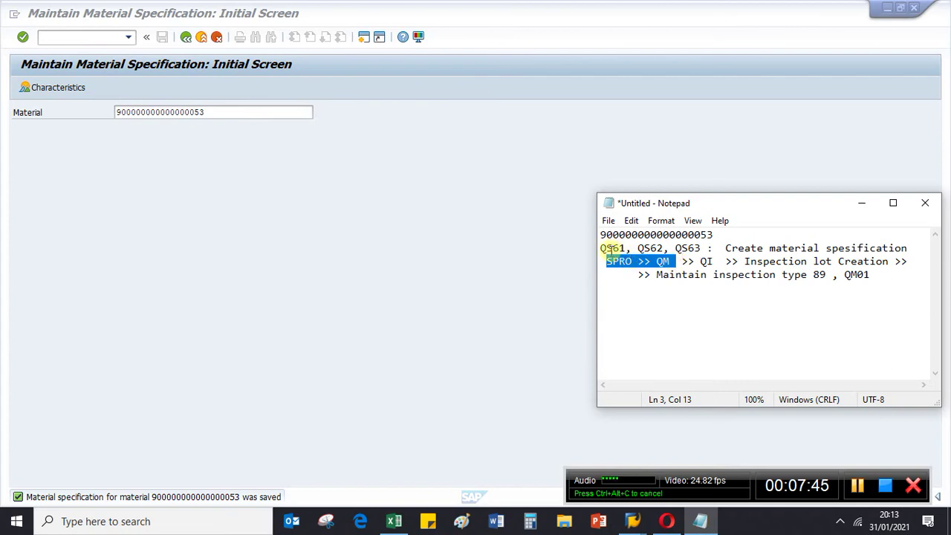
drag(602, 250, 626, 250)
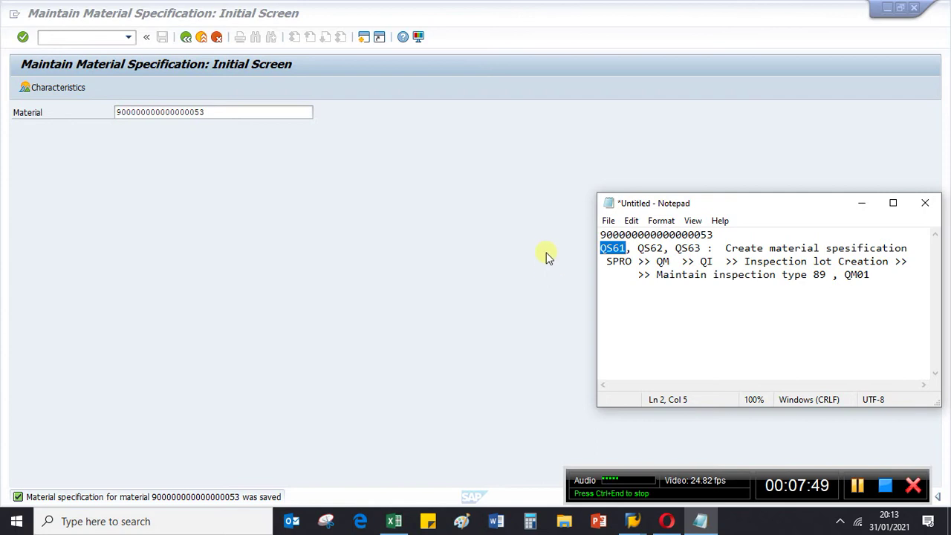
Leave the material specification transaction and start QA01 to create an inspection lot manually
click(64, 38)
text(/n)
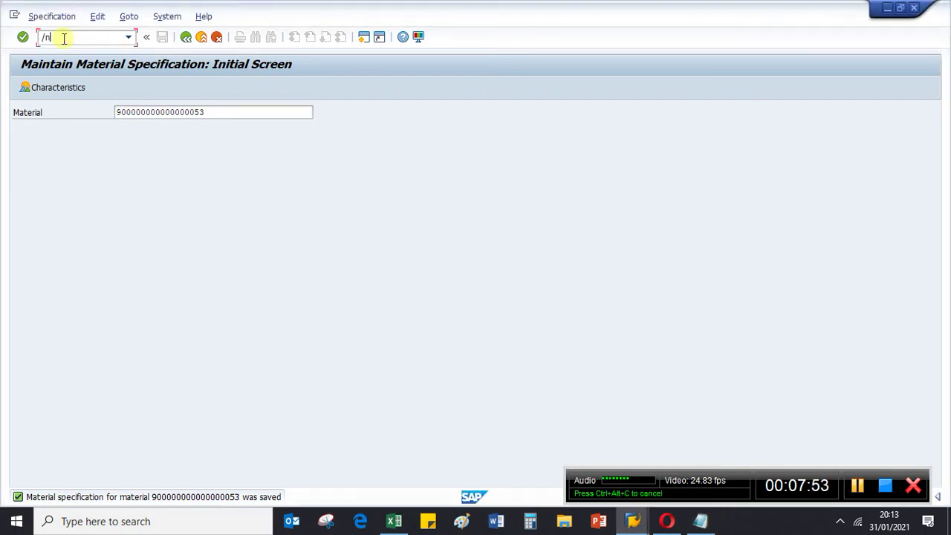
key(Return)
text(qa01)
key(Return)
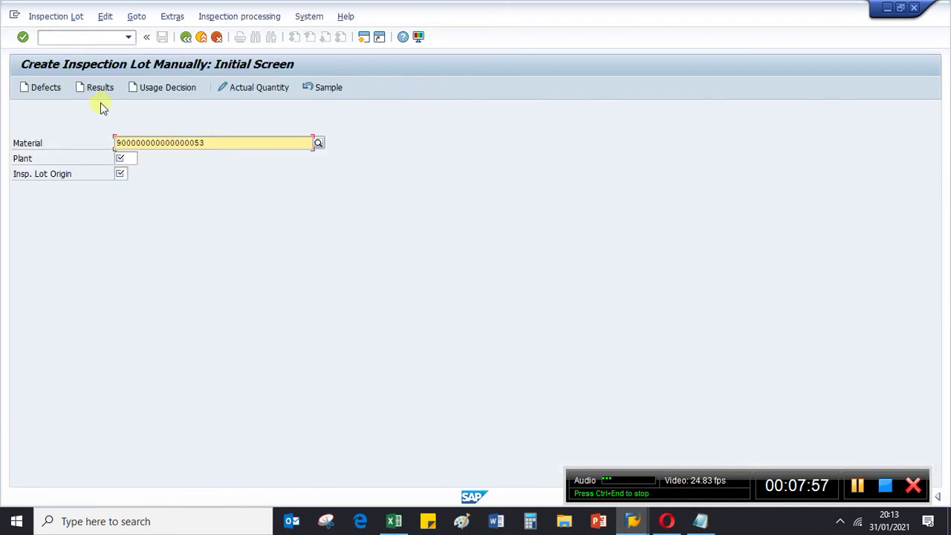
click(221, 143)
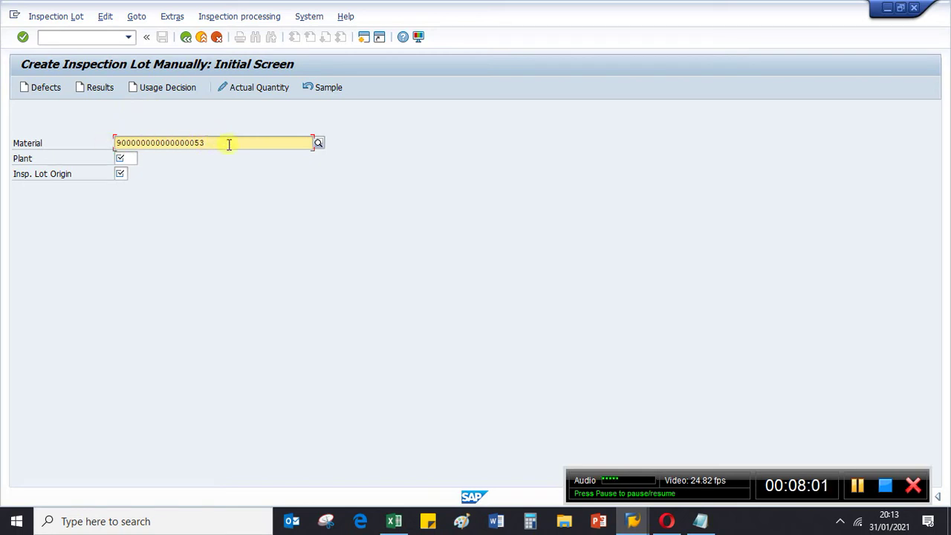
click(133, 158)
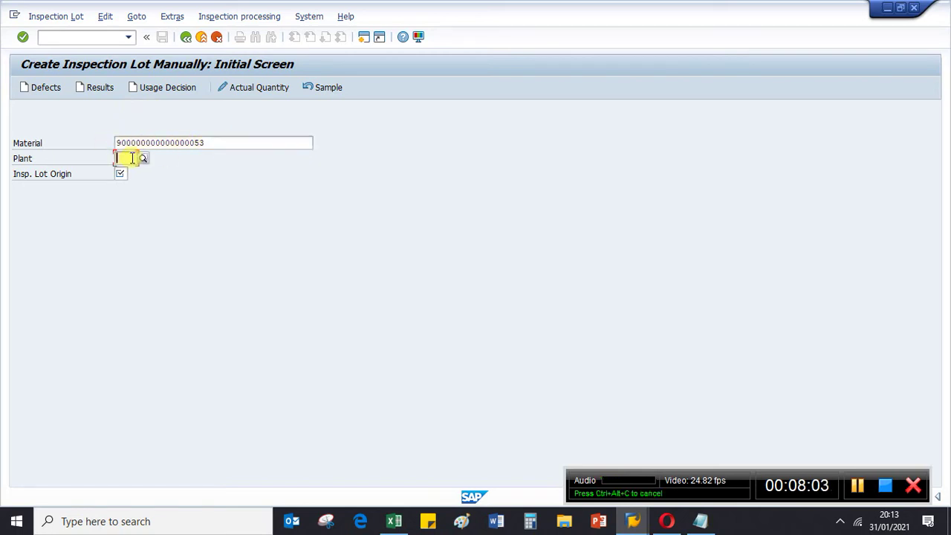
text(1000)
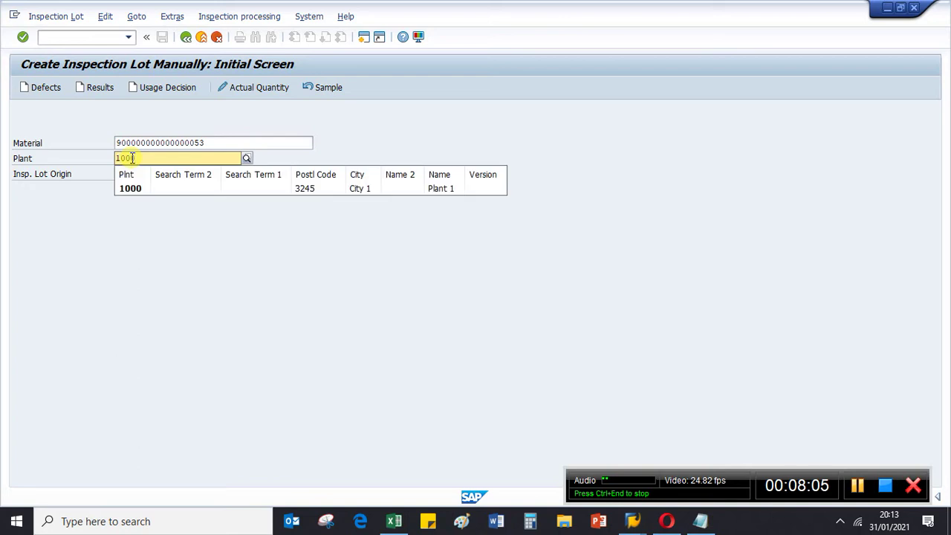
click(134, 191)
click(123, 176)
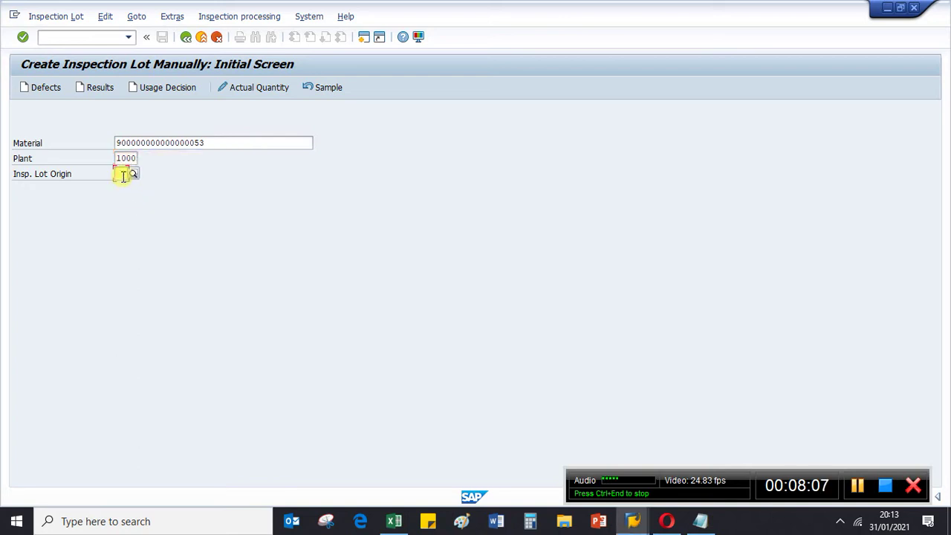
text(89)
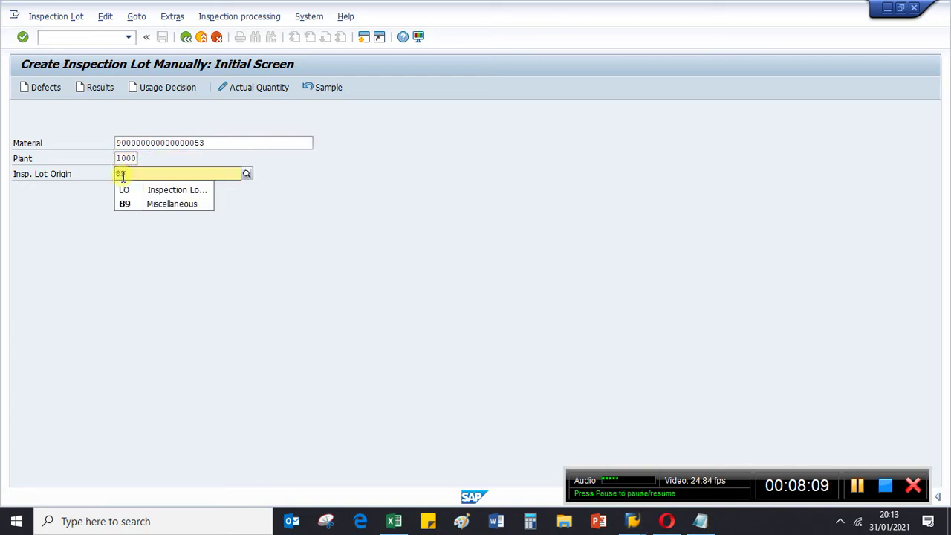
key(Return)
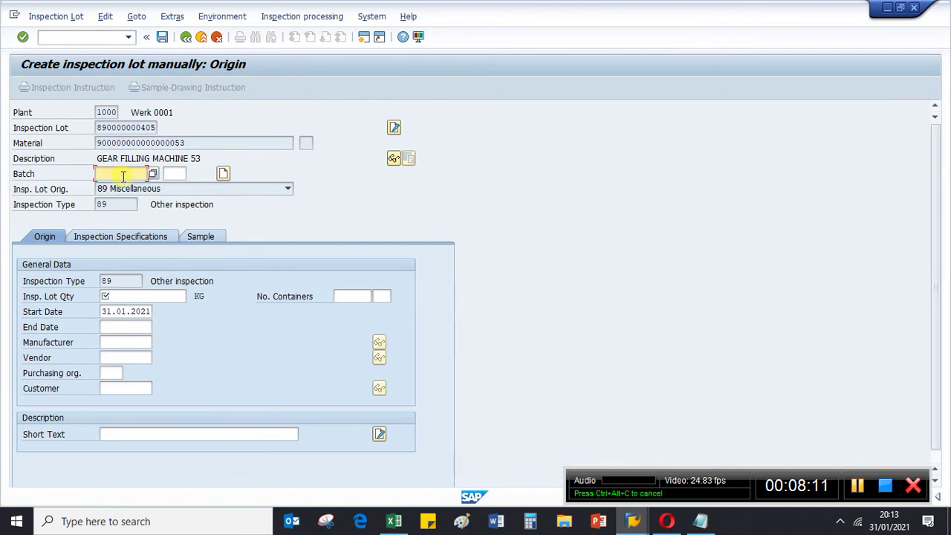
Set the inspection lot quantity to 100 KG, calculate the sample, and check the assigned inspection specifications
click(117, 298)
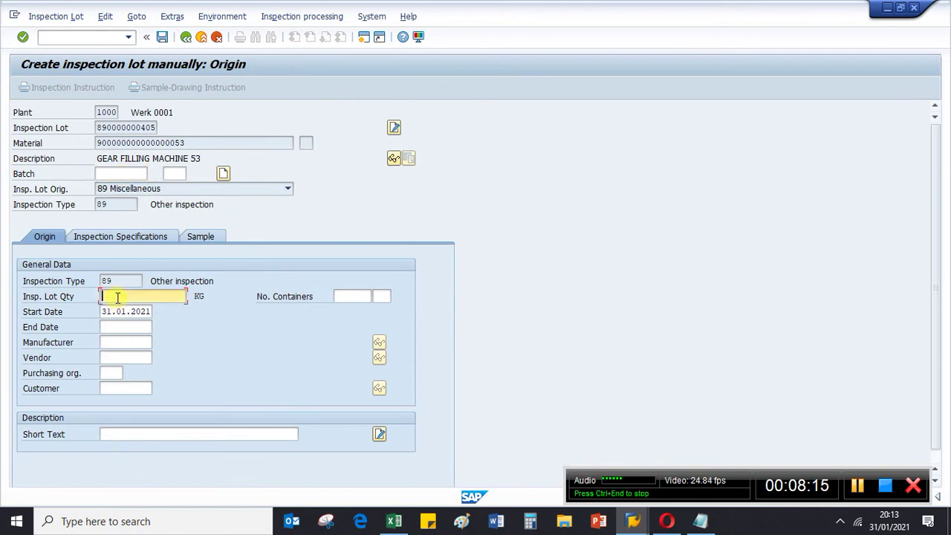
text(100)
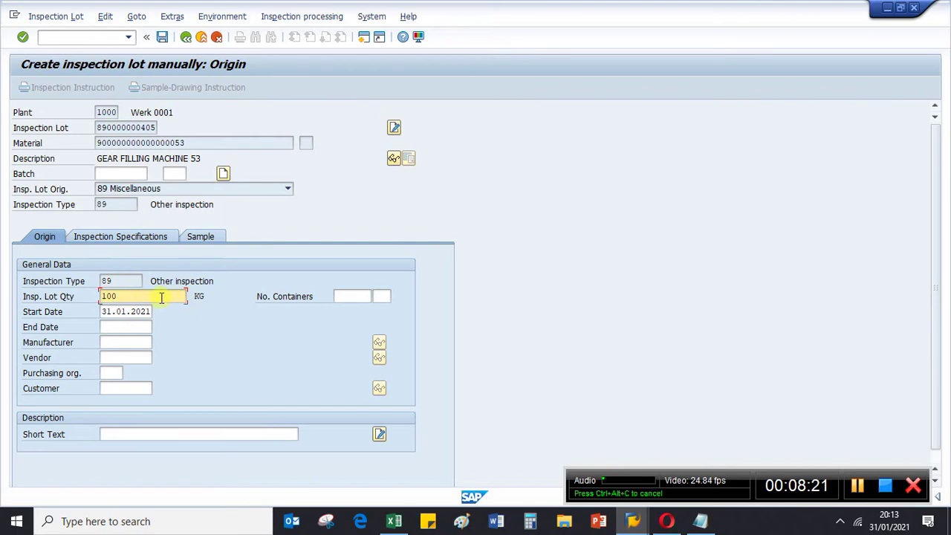
key(Return)
key(Return)
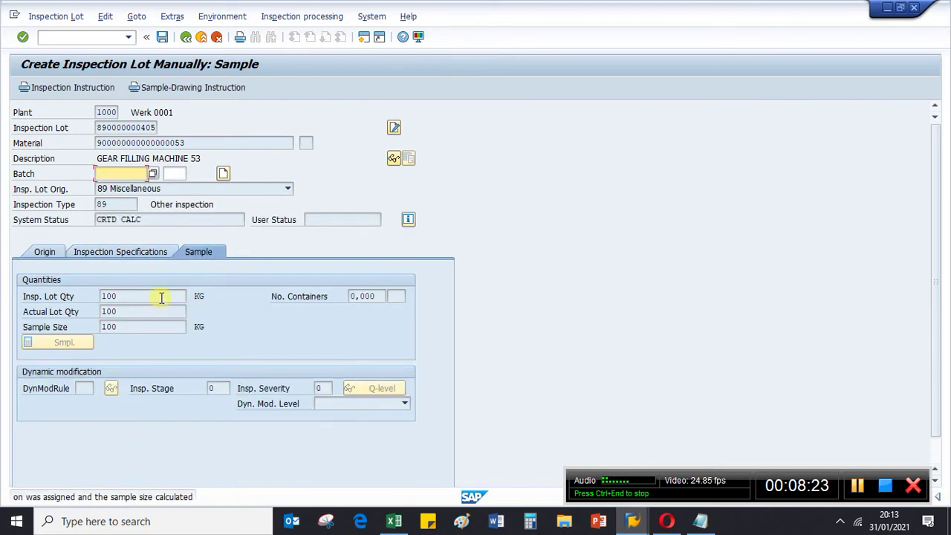
click(94, 253)
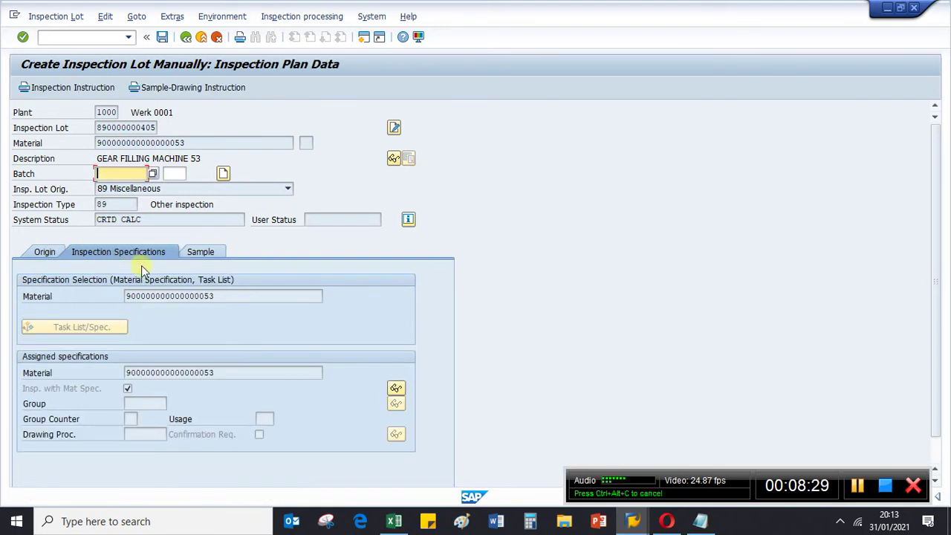
scroll(307, 344, down, 1)
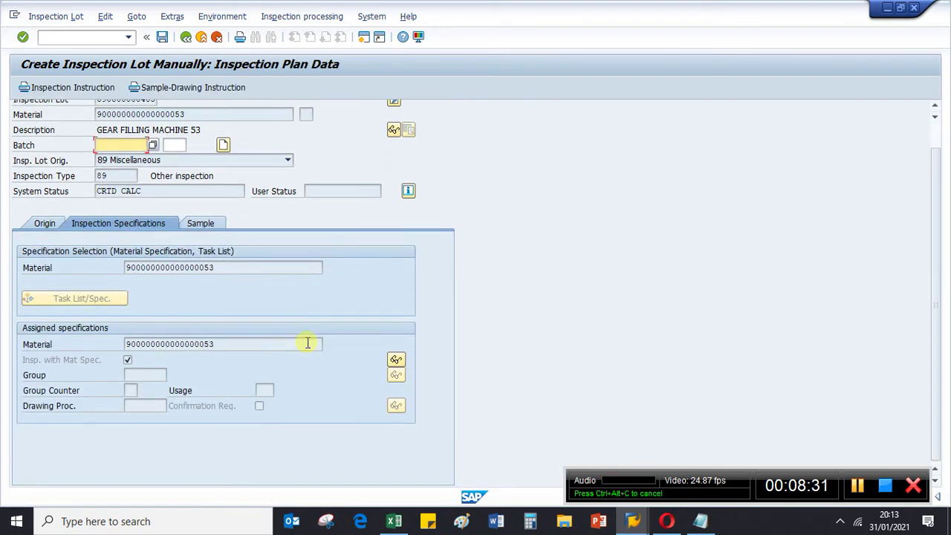
scroll(294, 363, up, 1)
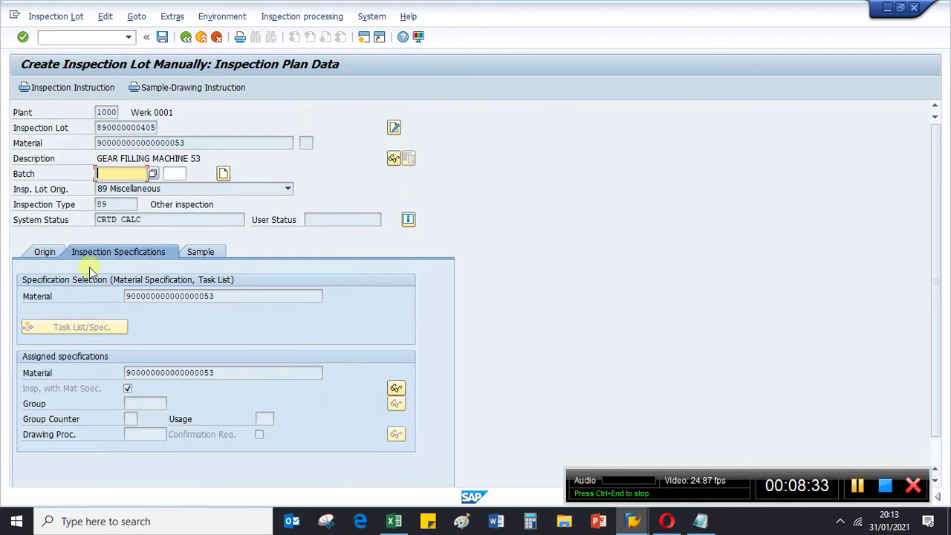
Create a batch for the inspection lot with automatic internal number allocation, accepting the inspection start date
click(46, 253)
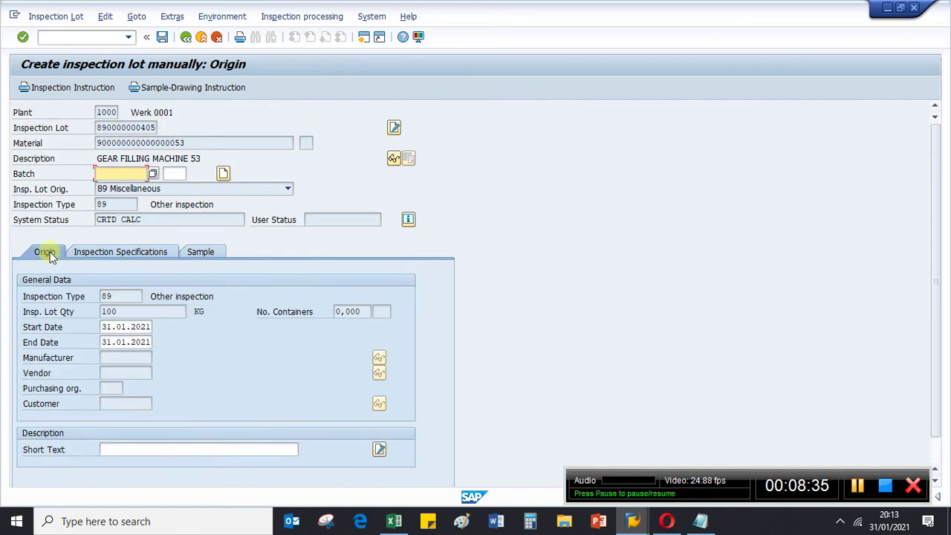
click(223, 173)
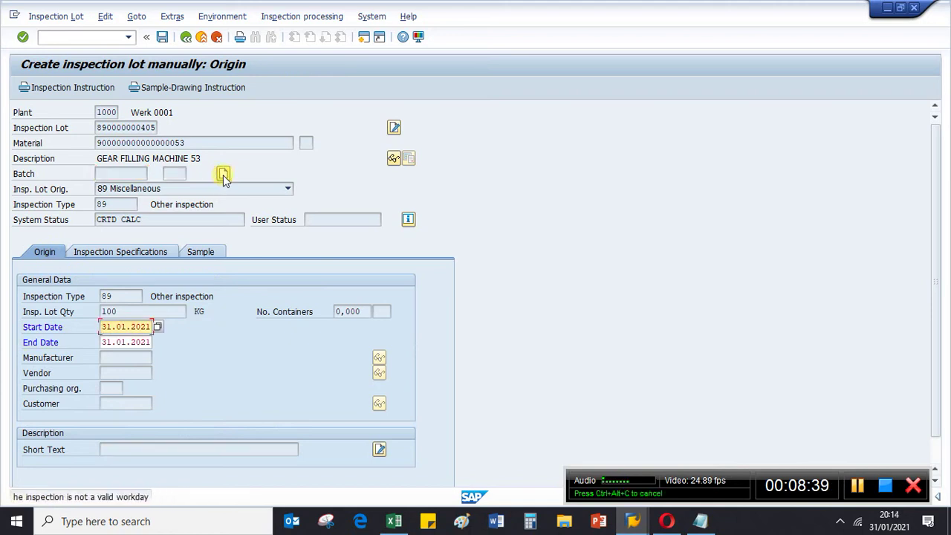
click(223, 176)
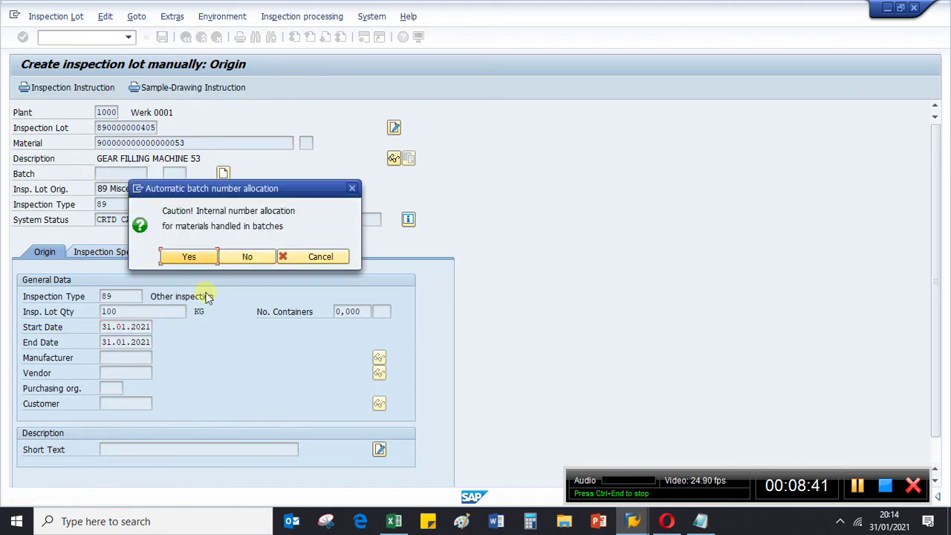
click(188, 257)
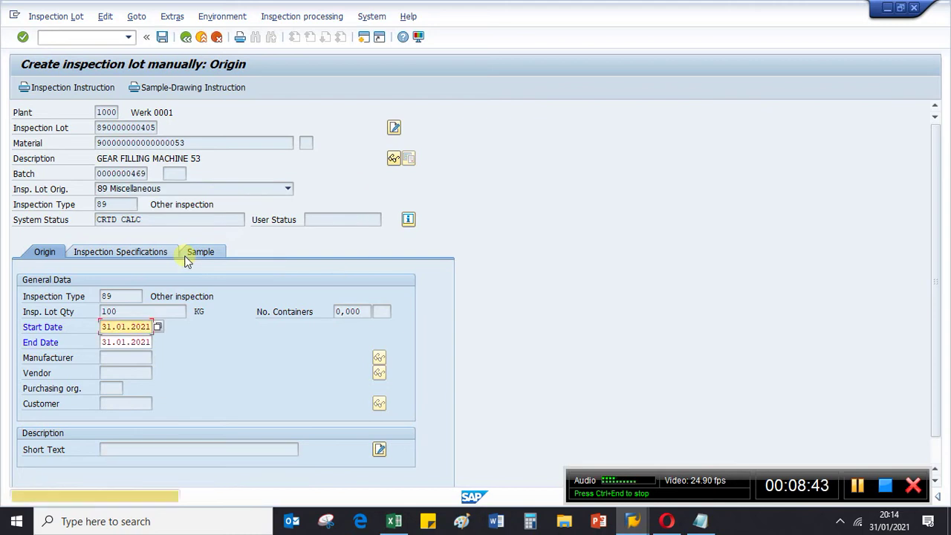
key(Return)
key(Return)
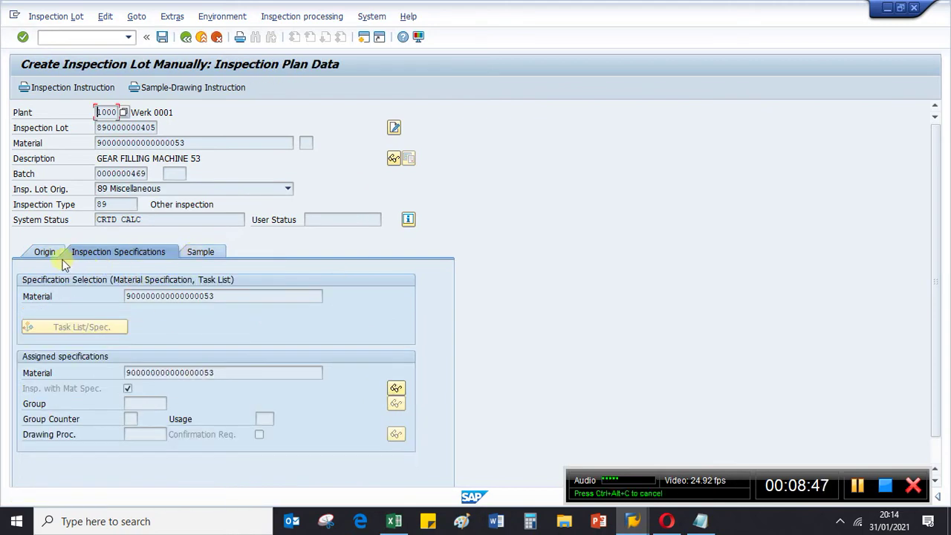
Review the lot's assigned material, the Insp. with Mat Spec. indicator and the sample quantities
click(206, 253)
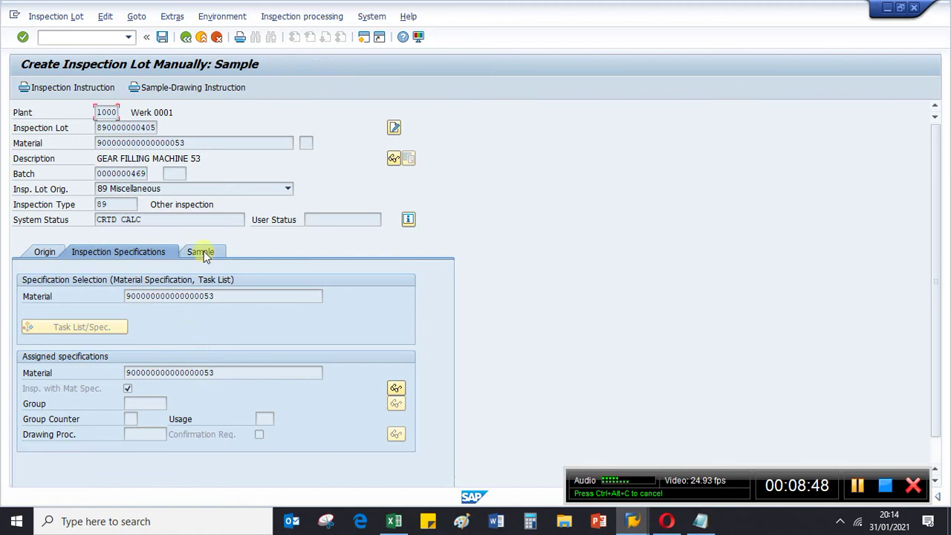
click(130, 255)
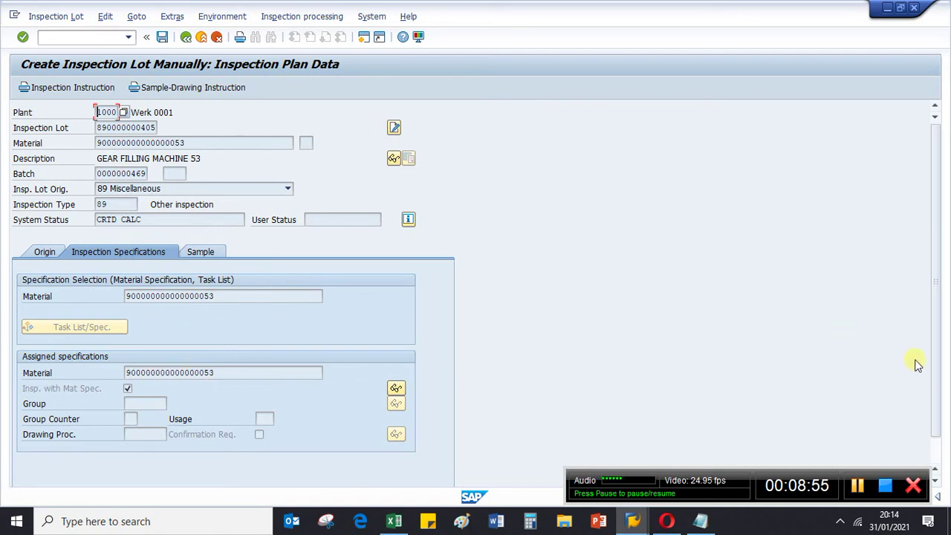
drag(937, 385, 938, 432)
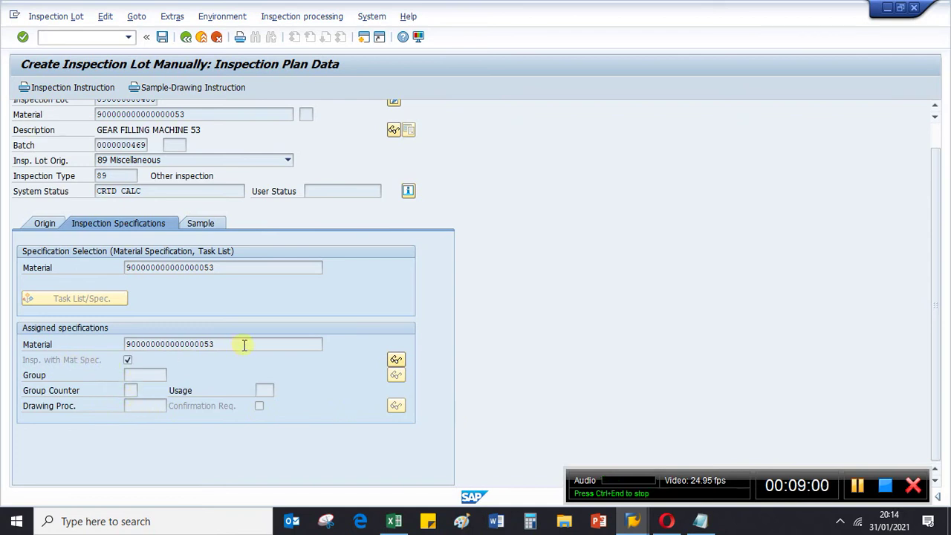
drag(244, 345, 123, 344)
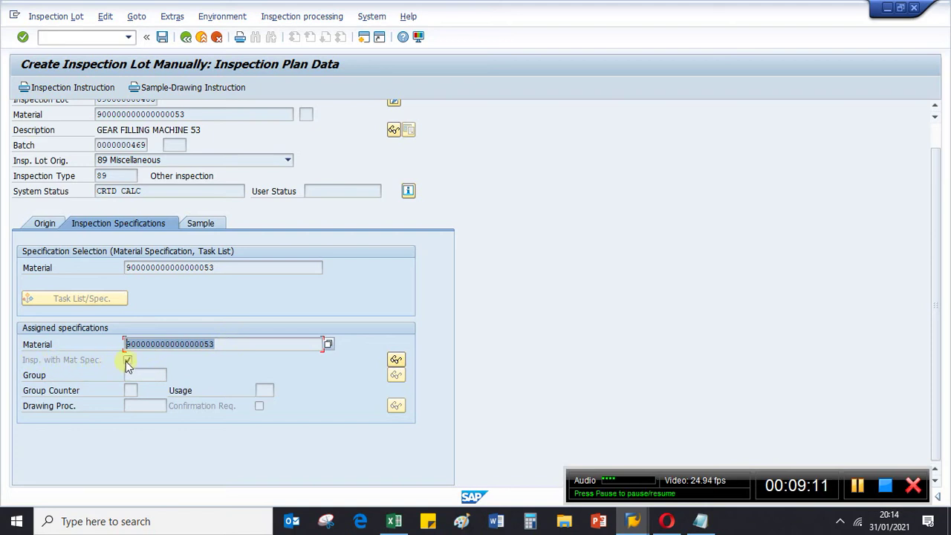
click(228, 344)
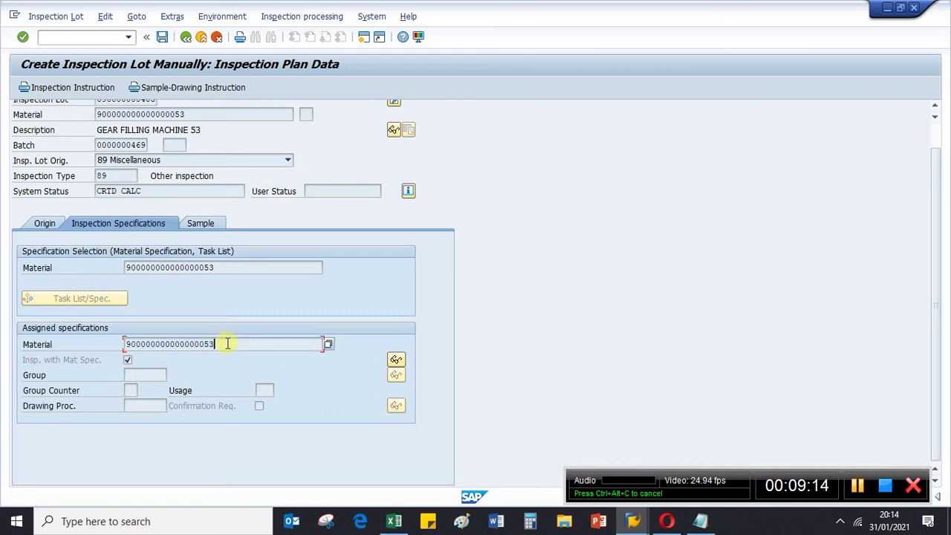
click(131, 361)
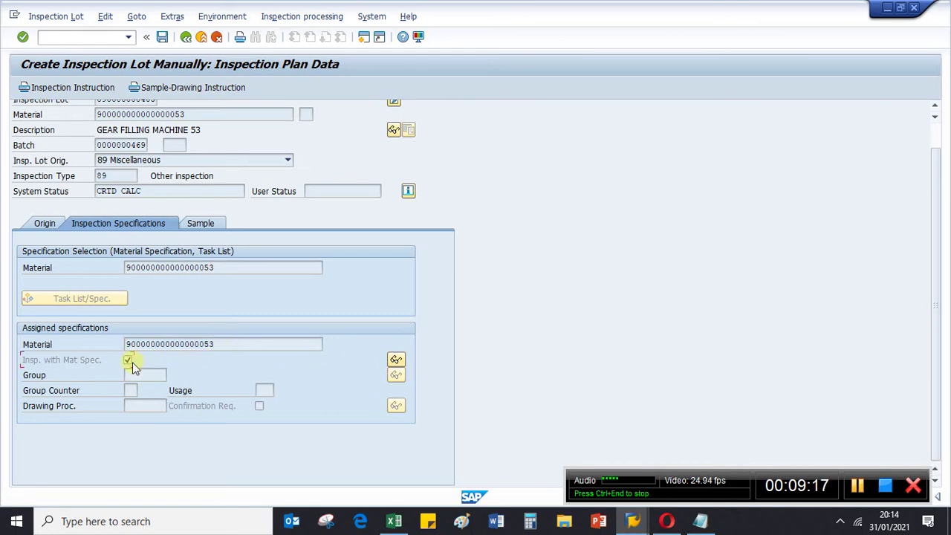
click(199, 223)
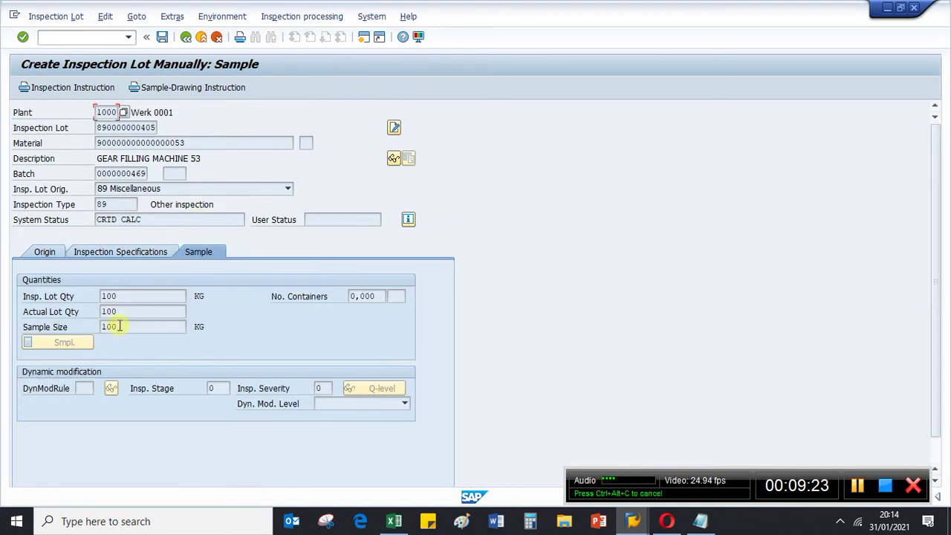
Return to the lot's origin data and save the inspection lot, accepting the inspection start date
click(49, 252)
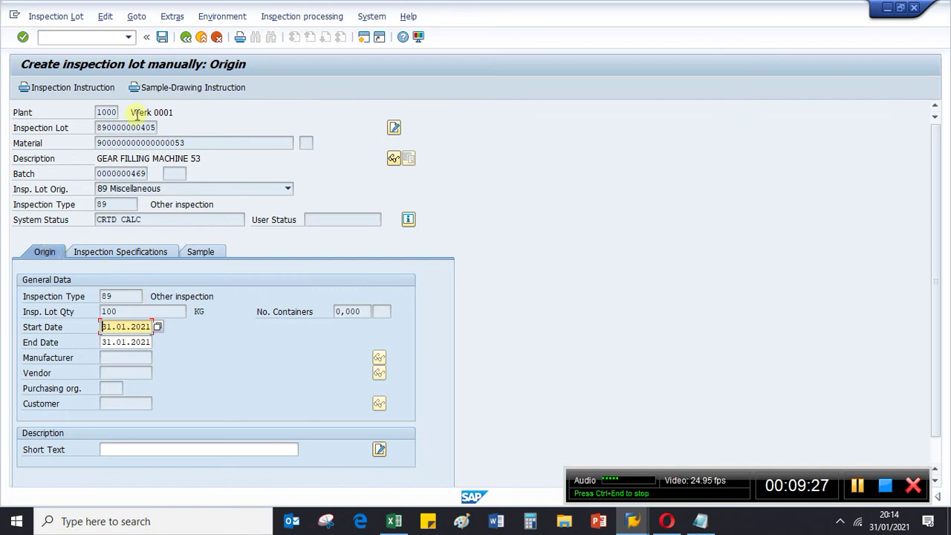
click(160, 36)
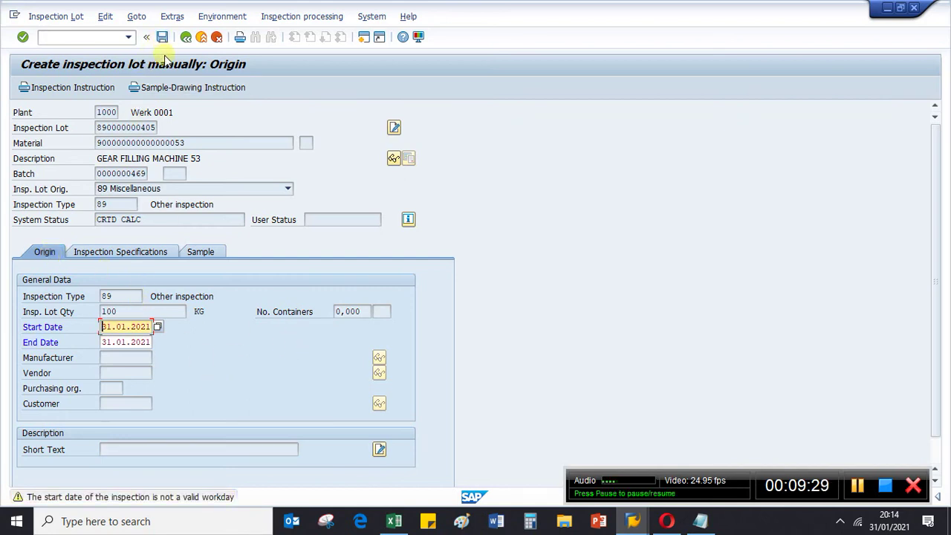
key(Return)
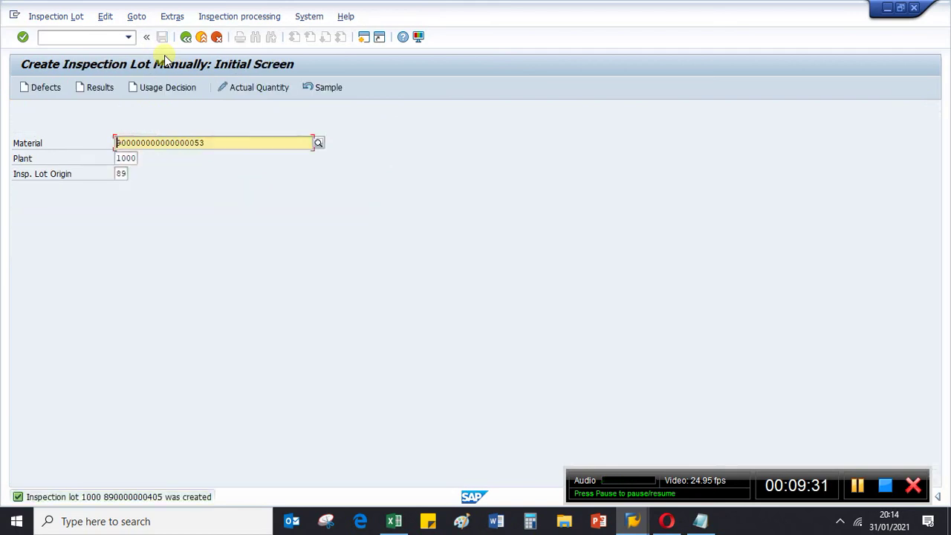
Copy the new inspection lot number from the creation message into the Notepad notes, below the inspection type 89 line
click(145, 497)
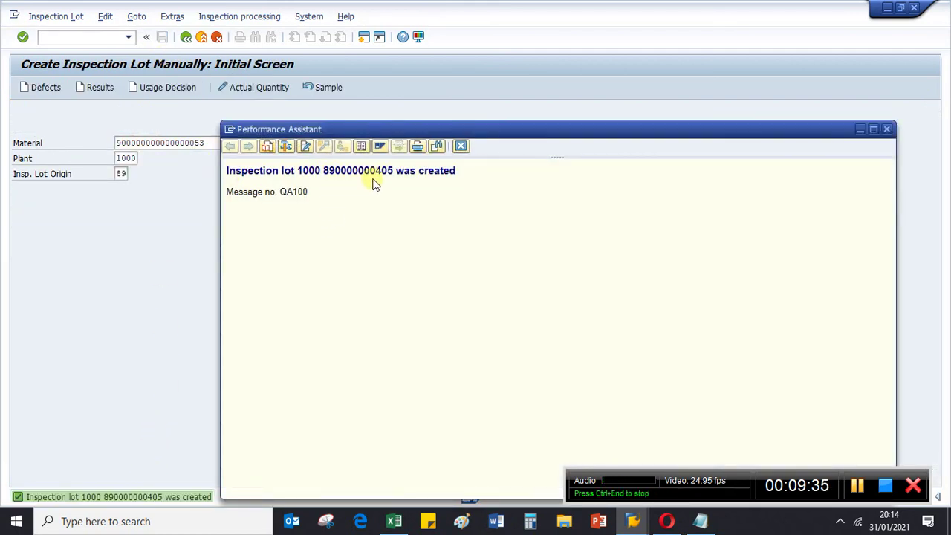
drag(391, 170, 326, 173)
key(ctrl+c)
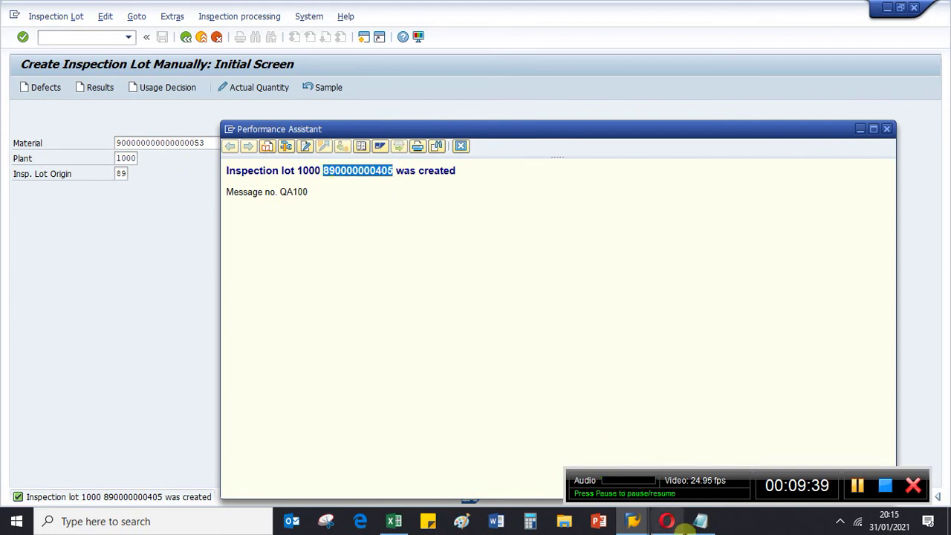
click(701, 521)
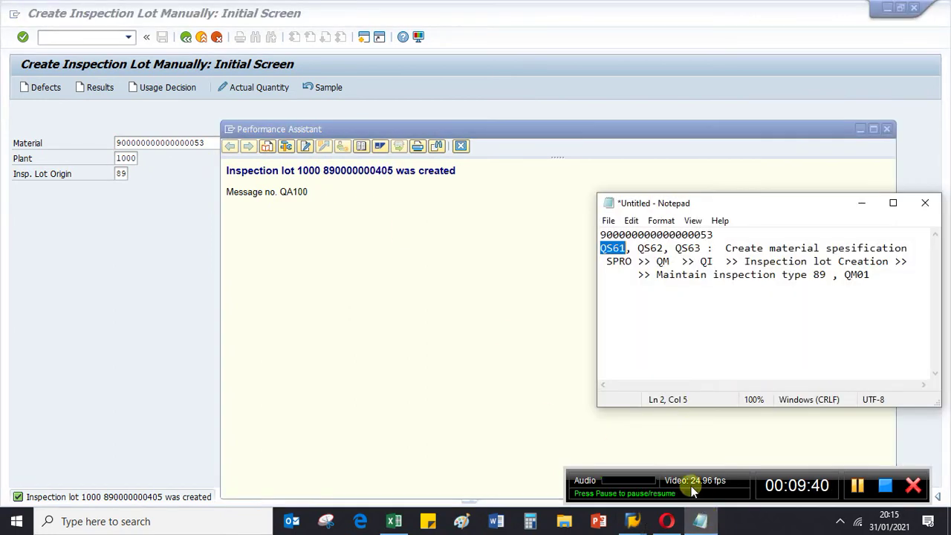
click(878, 276)
key(ctrl+v)
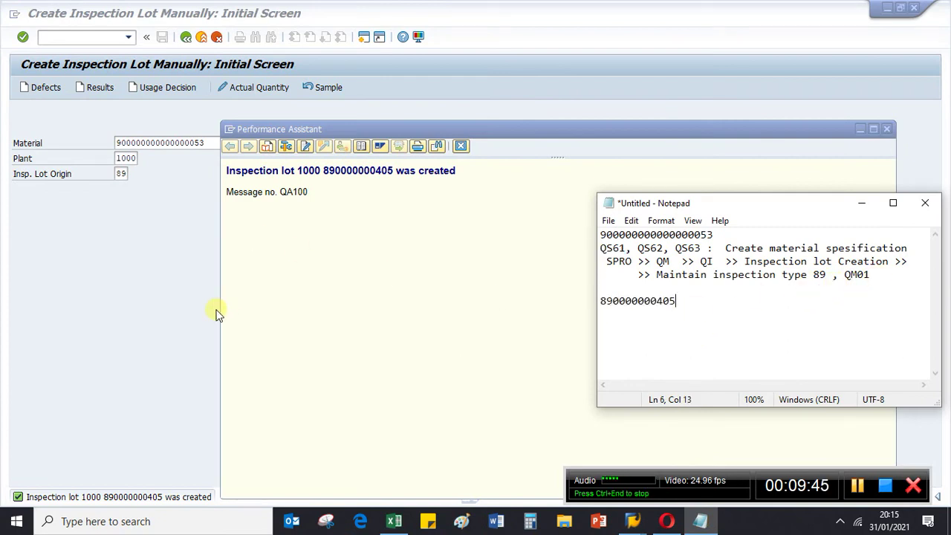
Open the new inspection lot in Change Inspection Lot, check its system status and origin data, and return to the initial screen
click(159, 261)
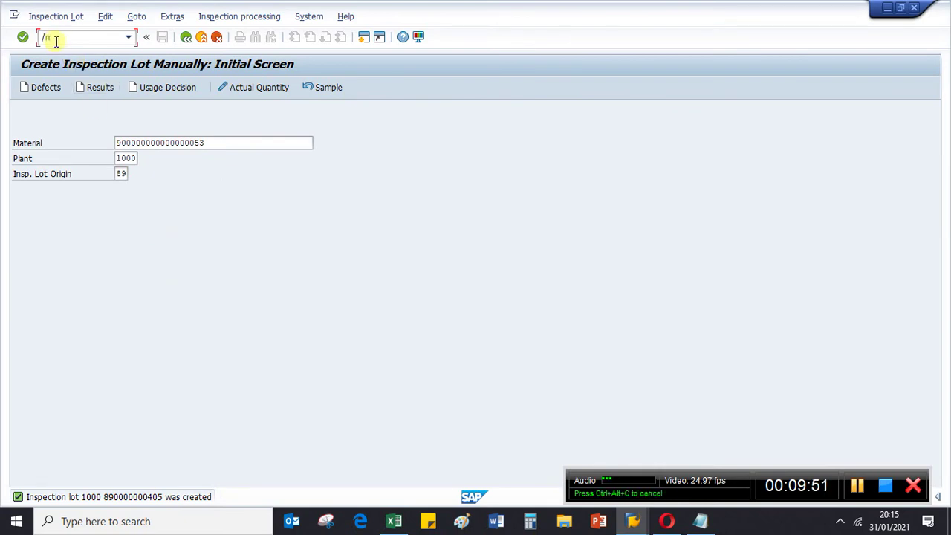
key(Return)
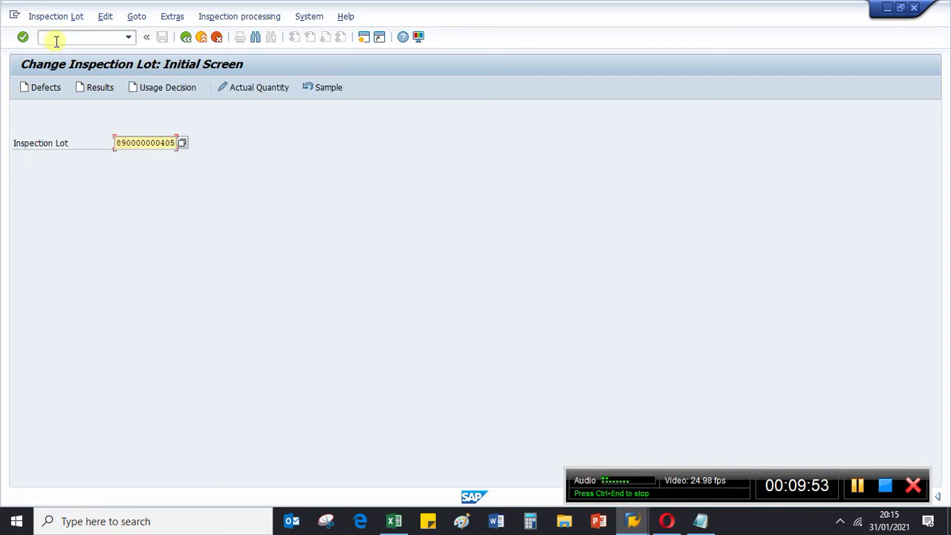
key(Return)
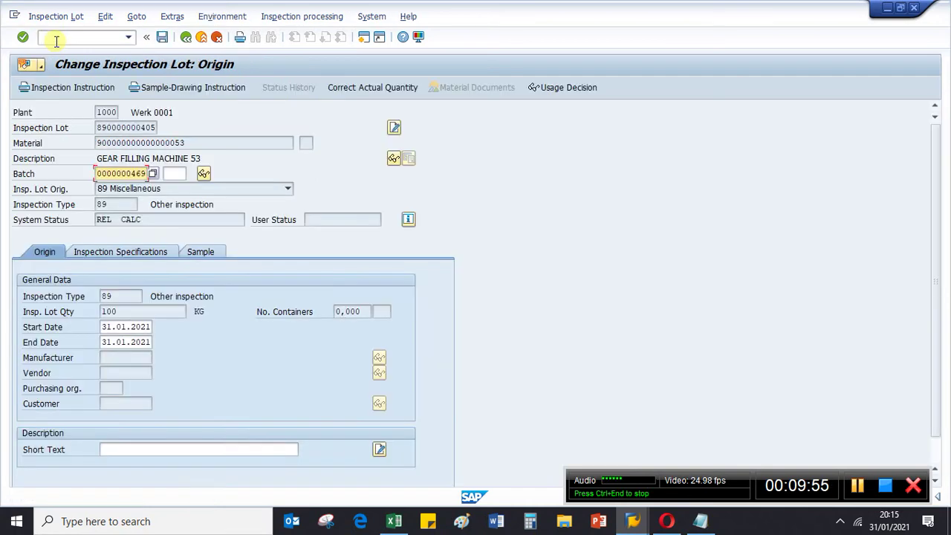
click(186, 38)
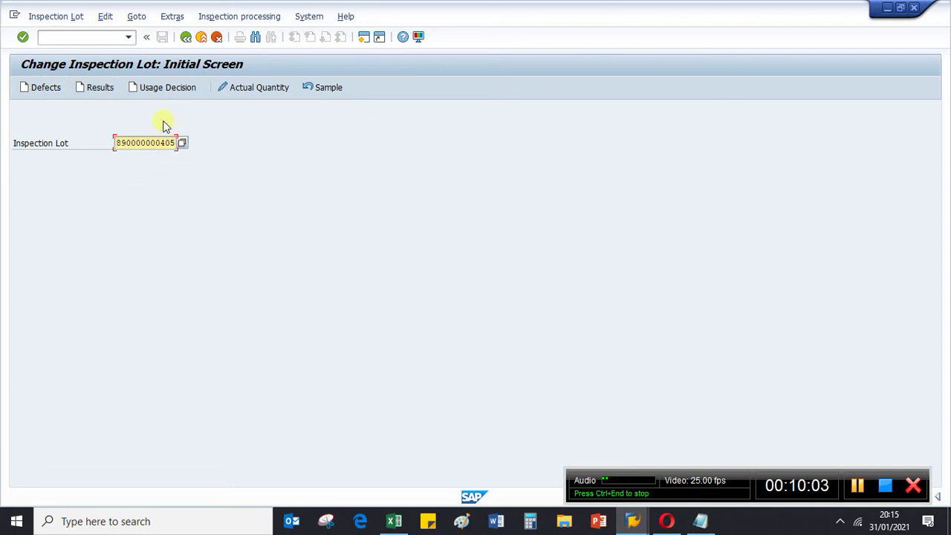
Open results recording for the inspection lot, replace the inspector entry with the inspector's name, and go to the characteristic overview
click(110, 89)
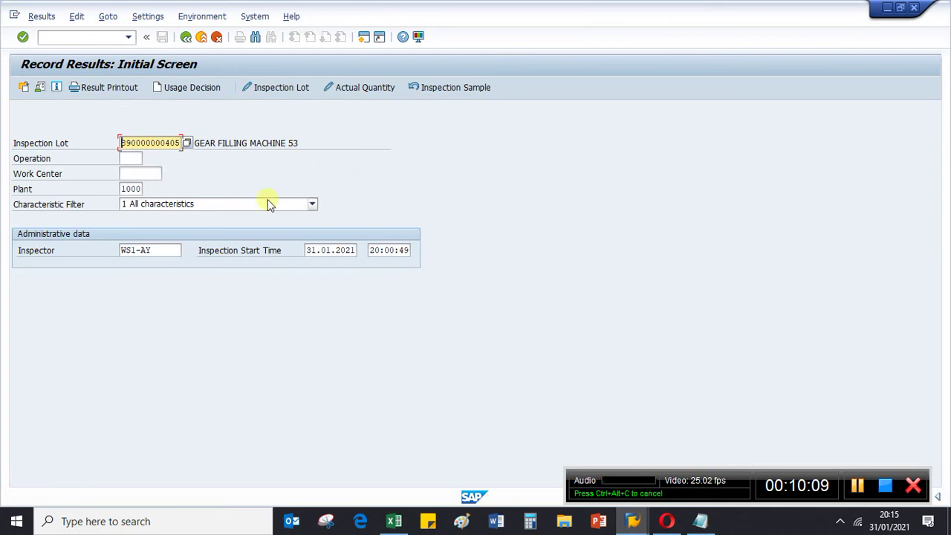
drag(180, 250, 67, 242)
key(BackSpace)
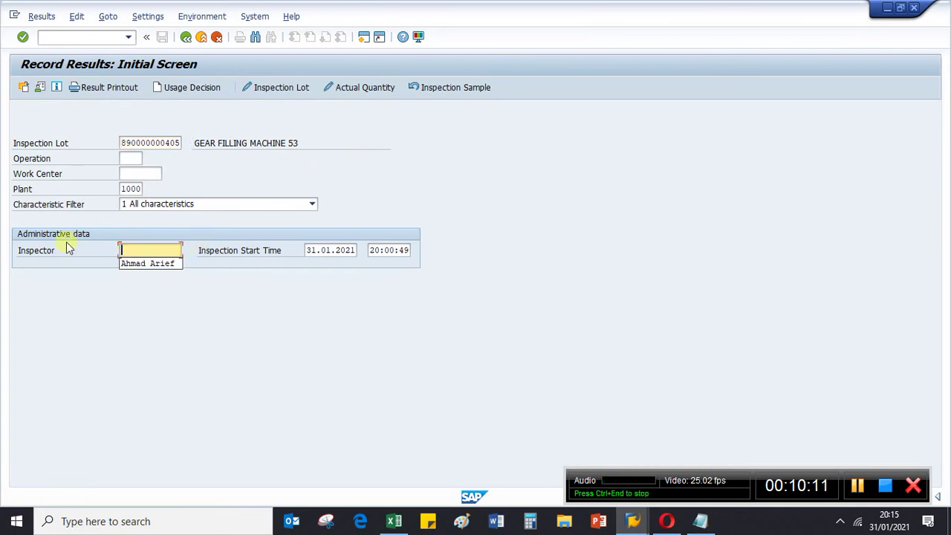
click(148, 263)
key(Return)
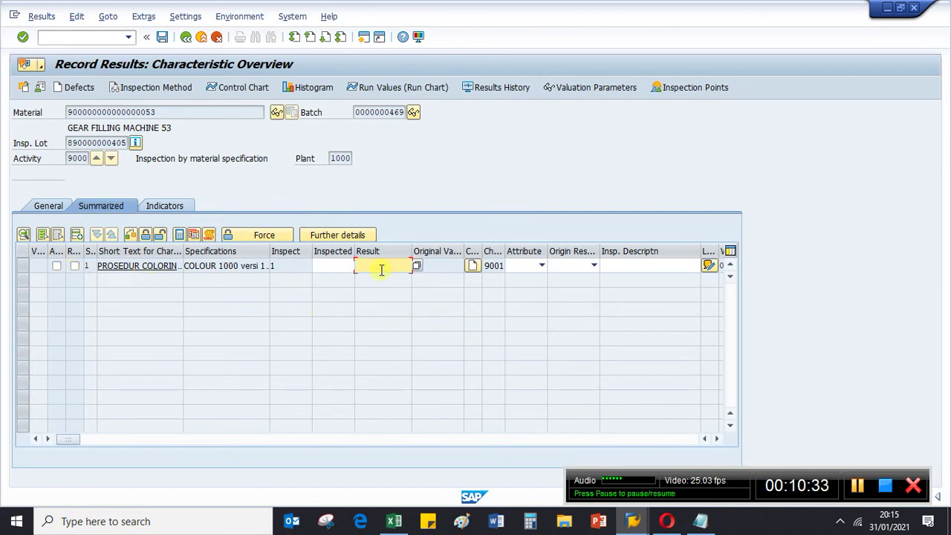
Record 02 Red from catalog COLOR10 as the colouring characteristic's result and mark the characteristic as accepted
click(418, 265)
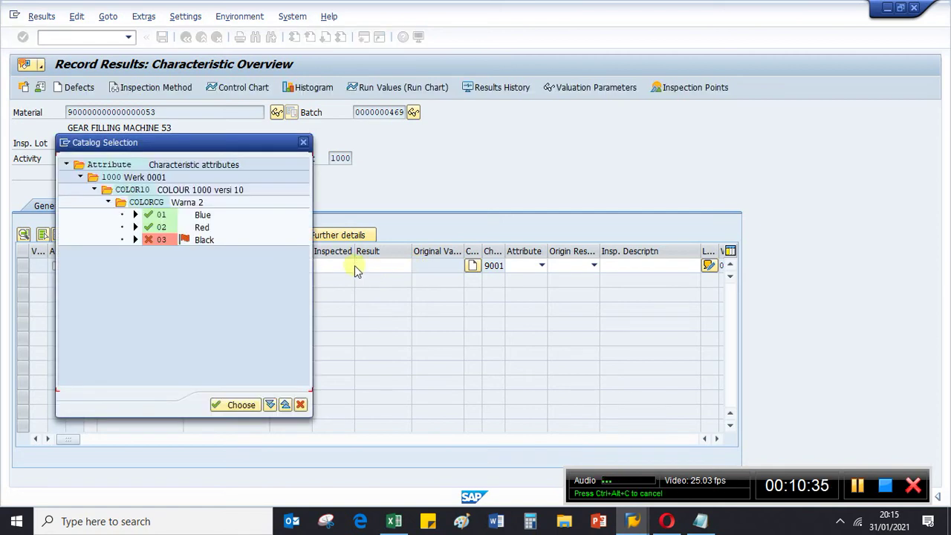
double_click(198, 229)
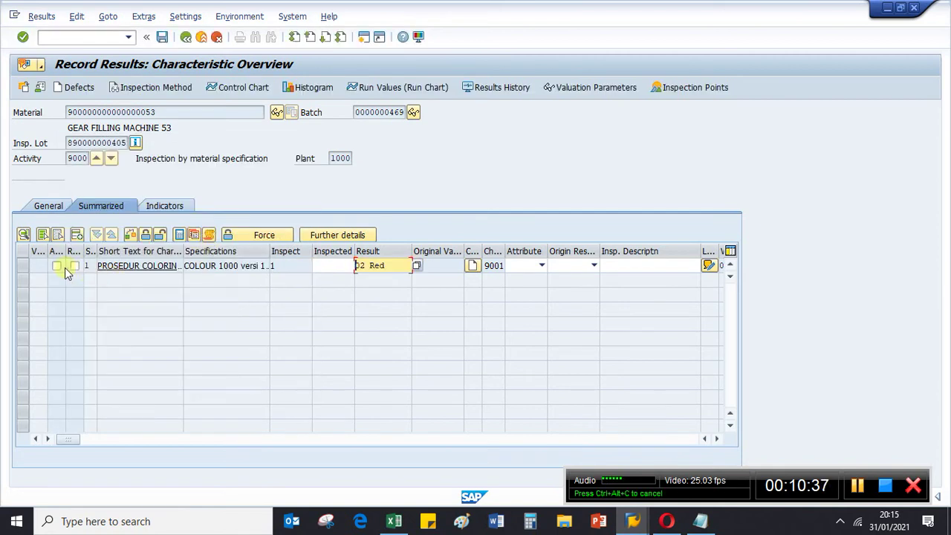
click(57, 266)
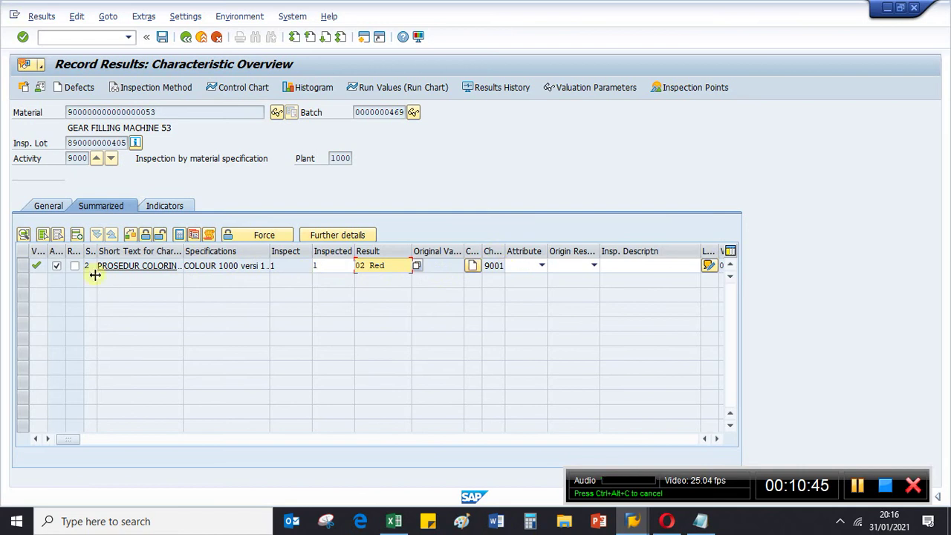
Close the colouring characteristic and save the recorded inspection results
click(23, 268)
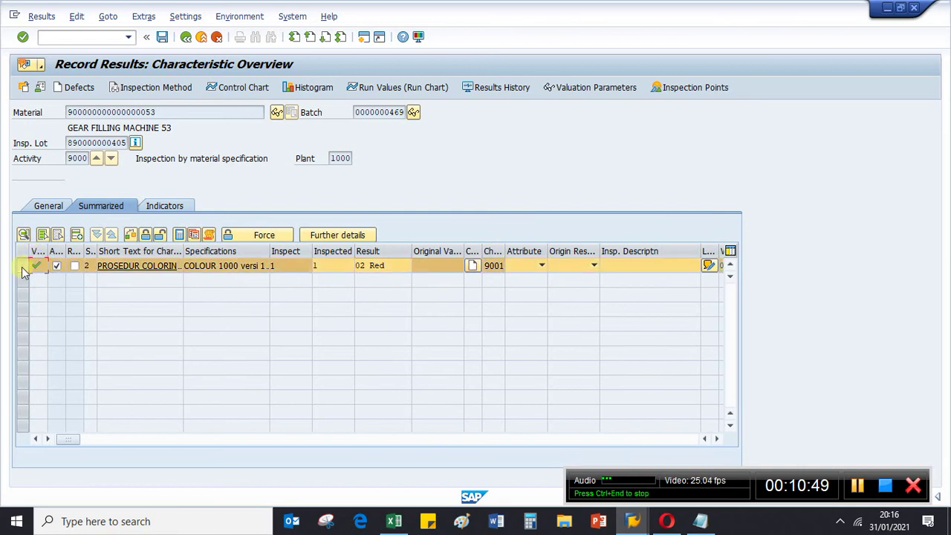
click(146, 237)
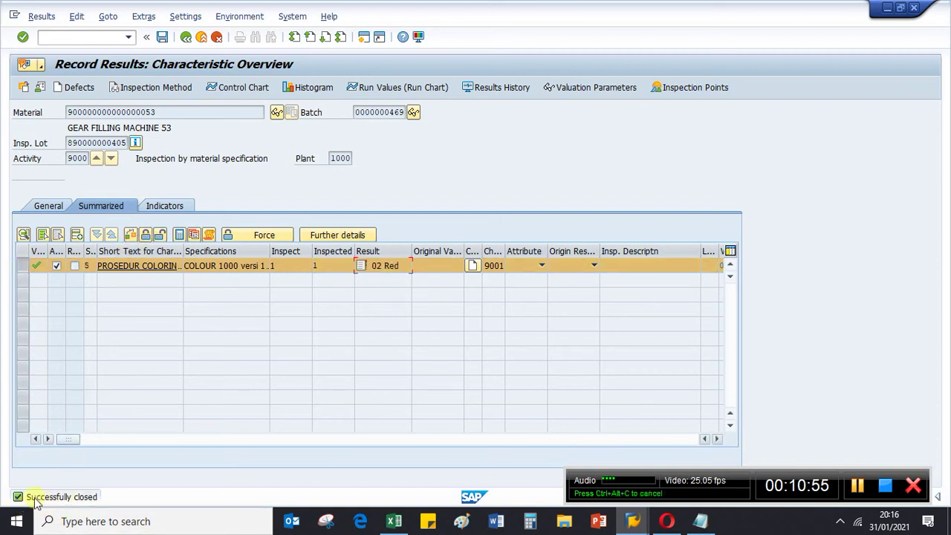
click(162, 37)
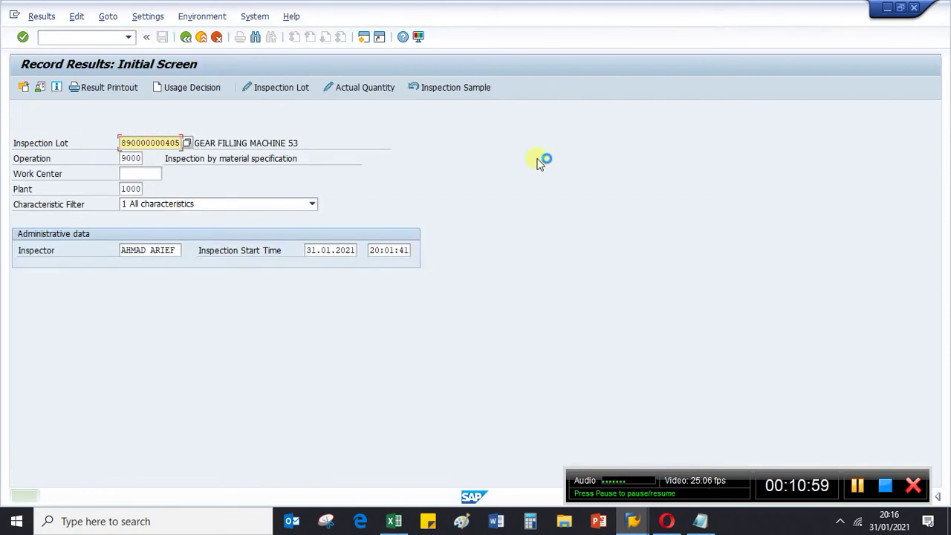
Record the lot's usage decision with code 01 Accept from the COLOURUD (COLOUR 1000) code group and save it
click(187, 89)
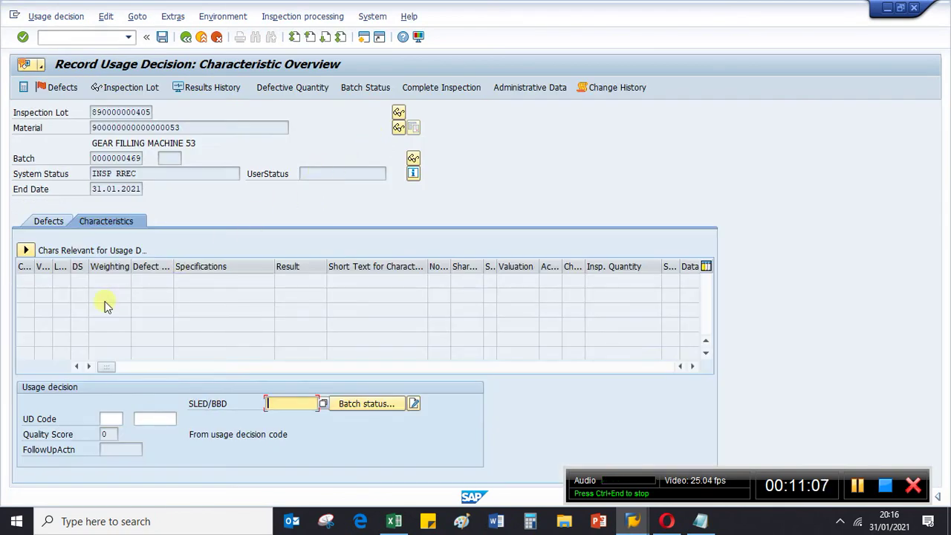
click(118, 418)
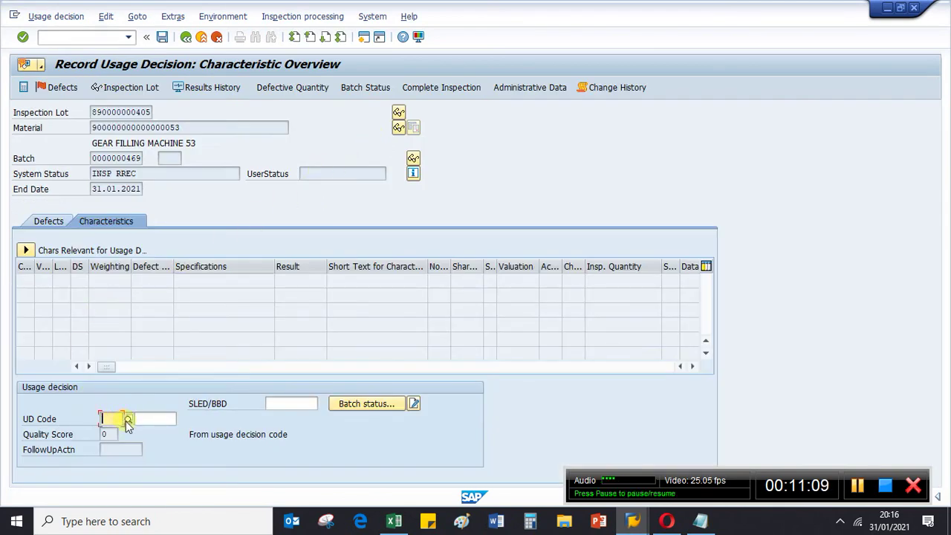
click(126, 421)
scroll(130, 334, down, 5)
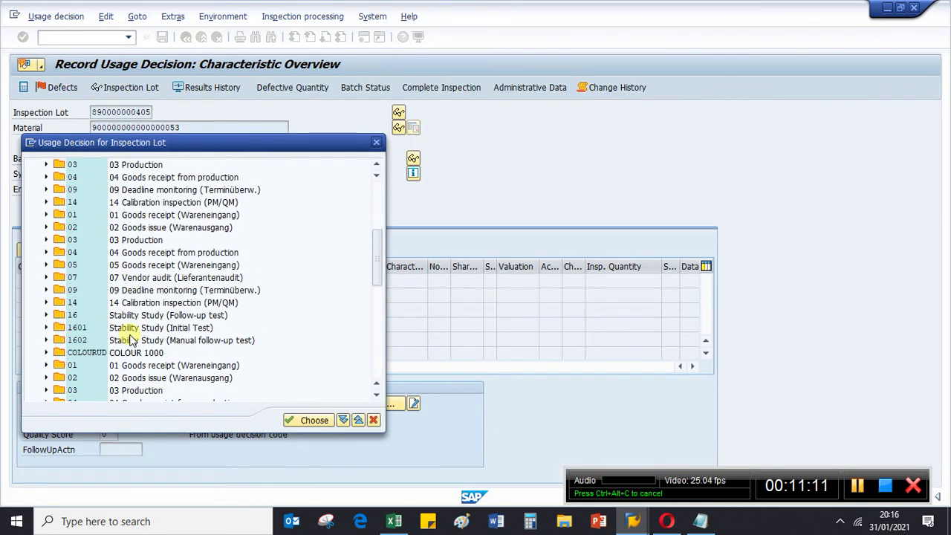
click(47, 354)
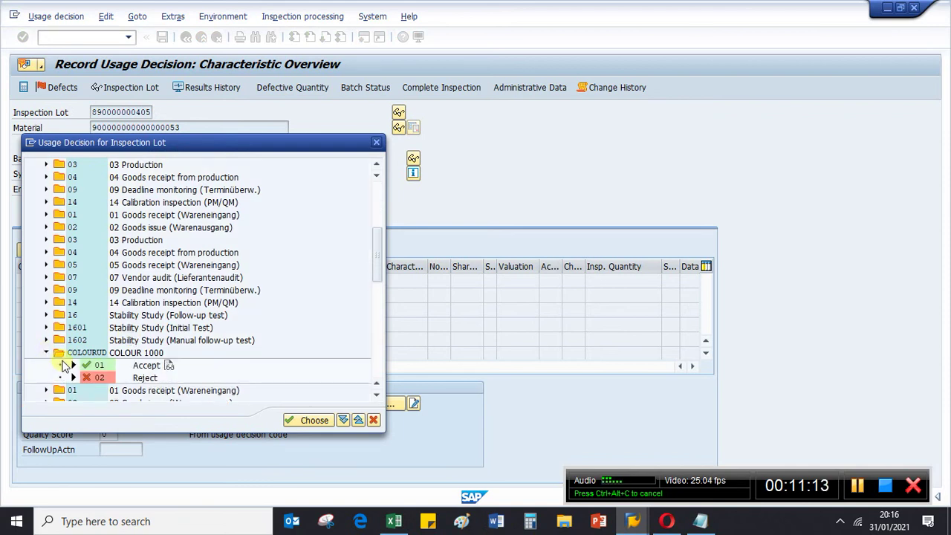
double_click(134, 364)
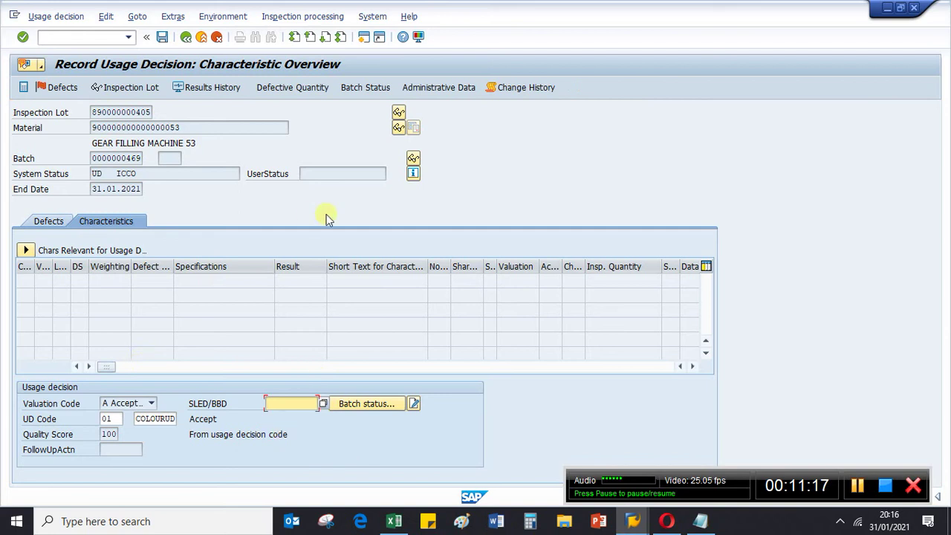
click(162, 37)
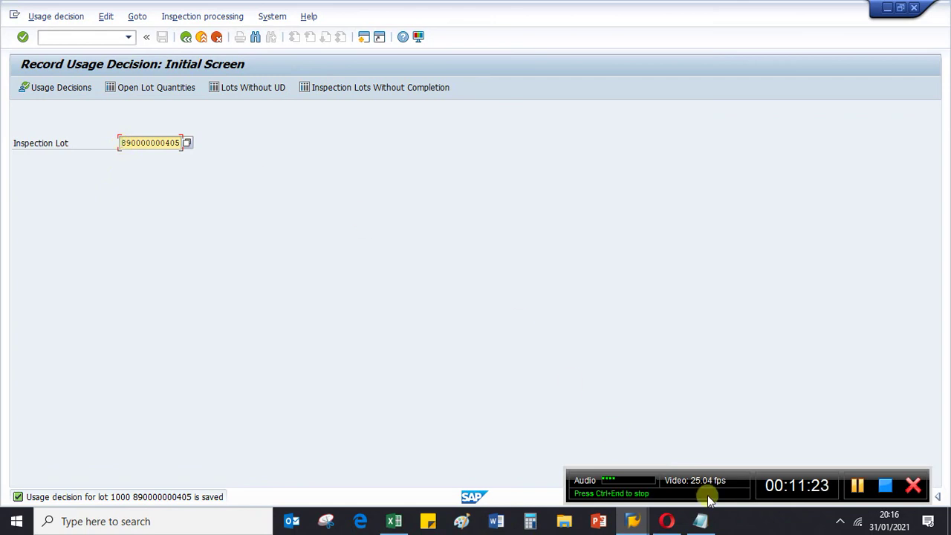
Check the Notepad notes and open the inspection lot selection transaction in SAP
click(703, 522)
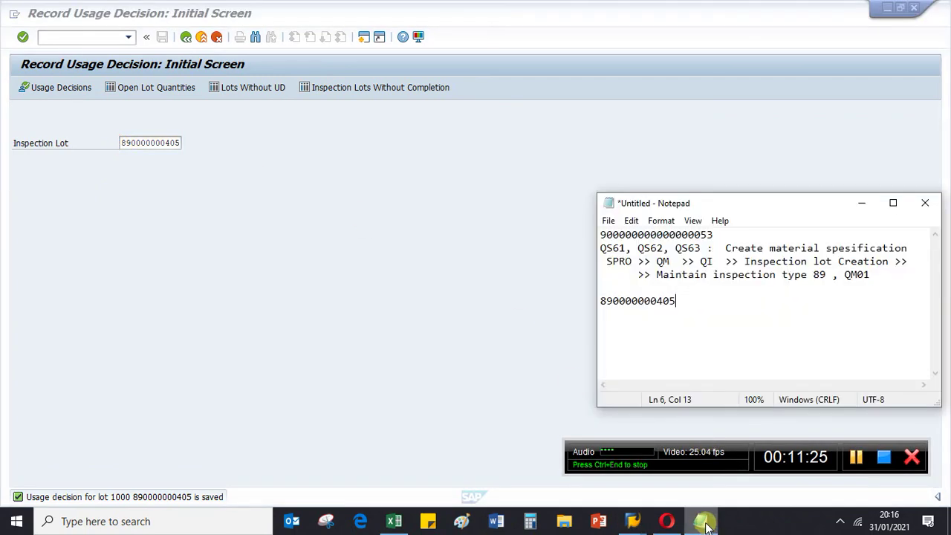
click(71, 37)
text(/nqa32)
key(Return)
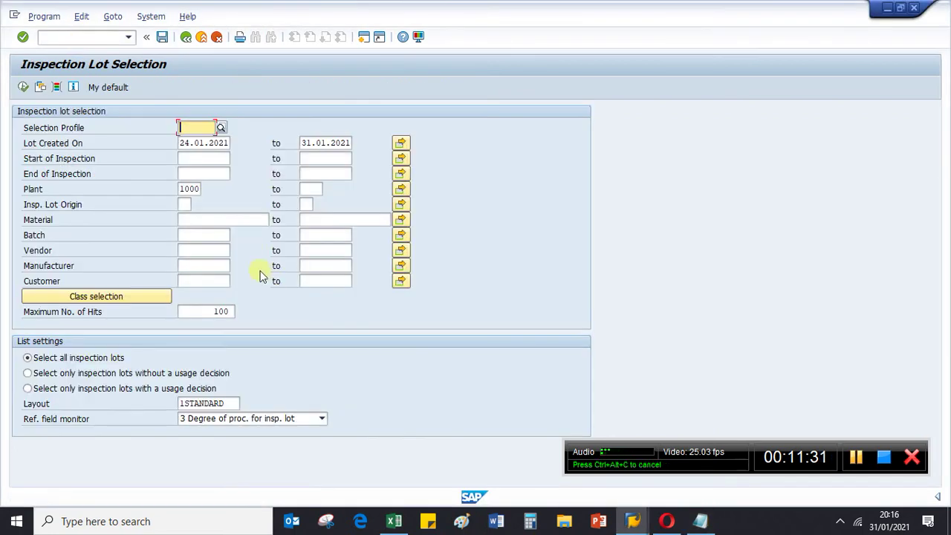
click(203, 222)
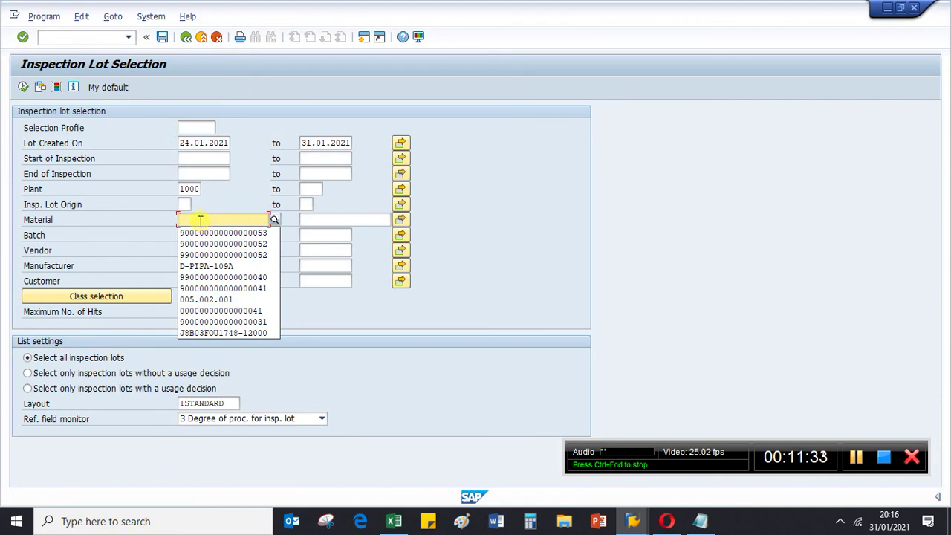
click(208, 232)
click(25, 87)
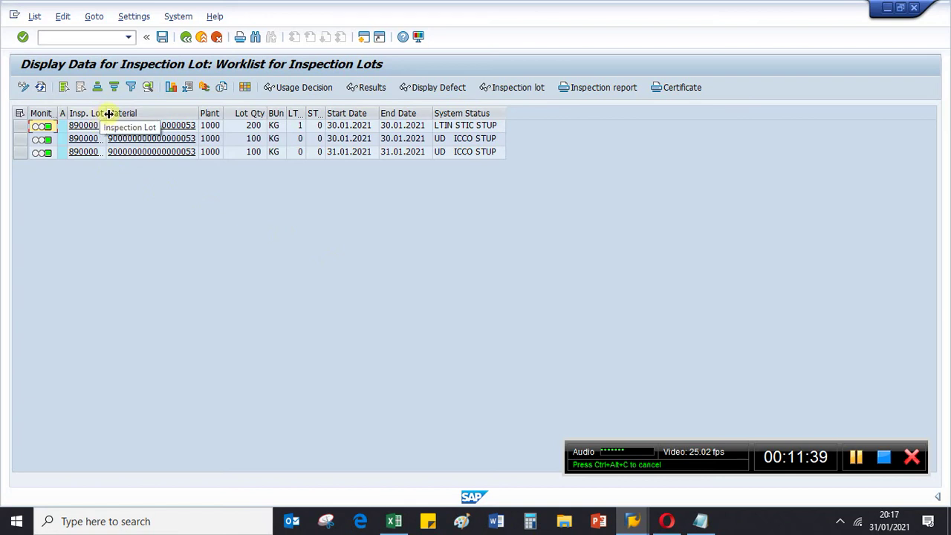
drag(107, 113, 158, 119)
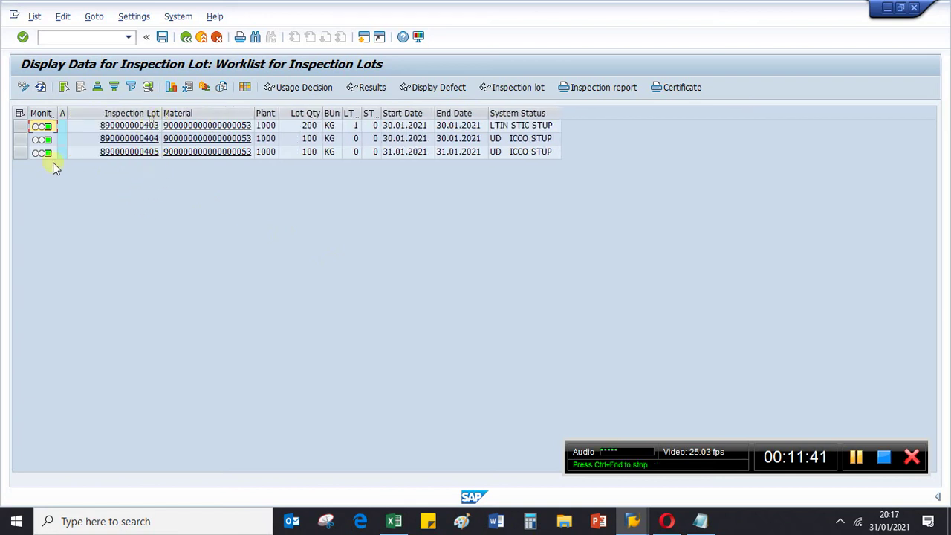
click(24, 152)
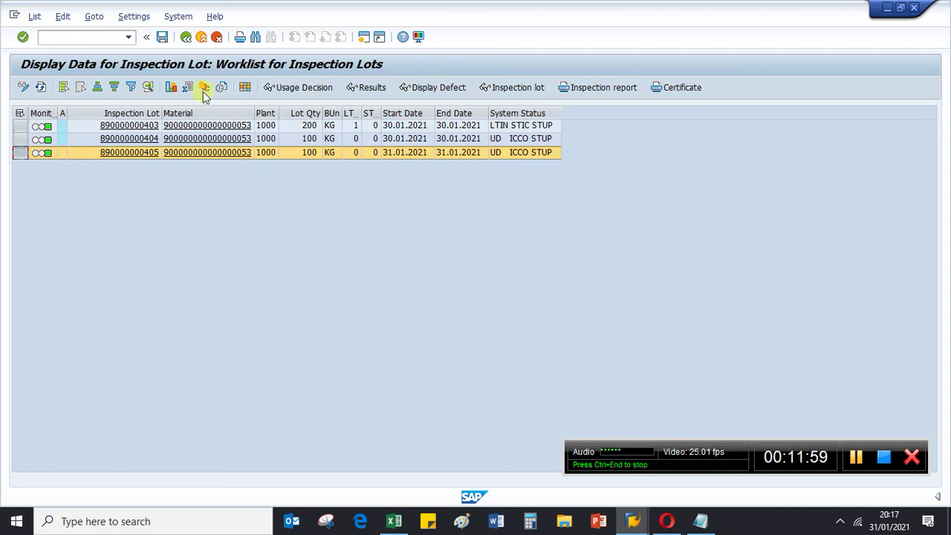
text(n)
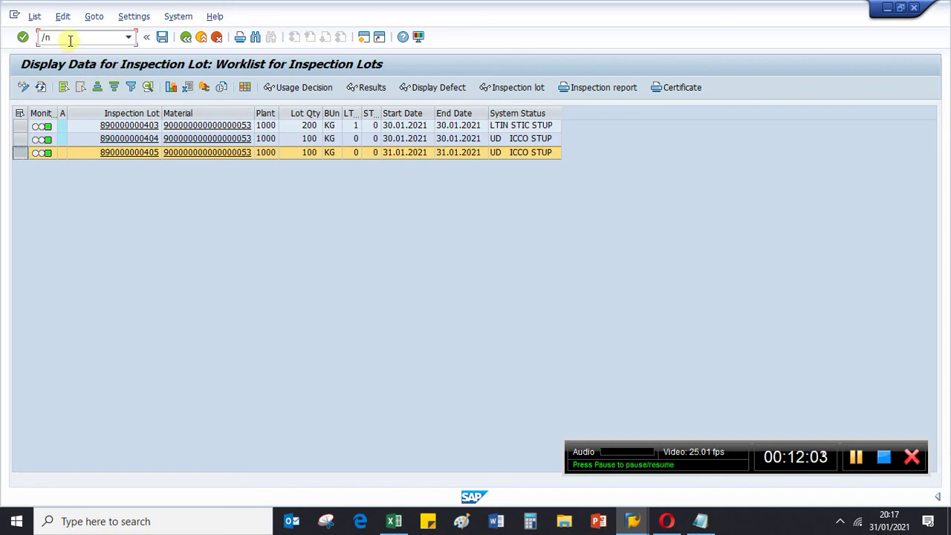
text(mm0)
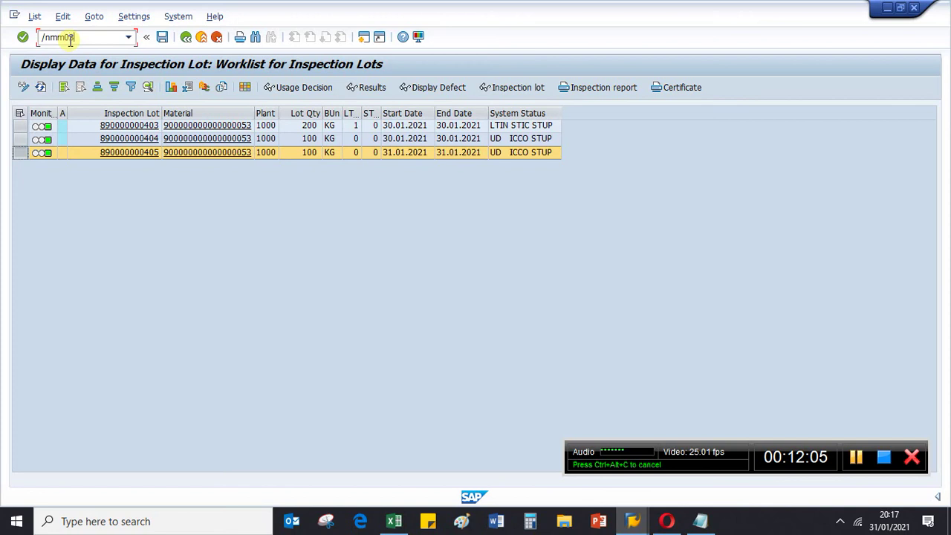
text(3)
key(Return)
key(Return)
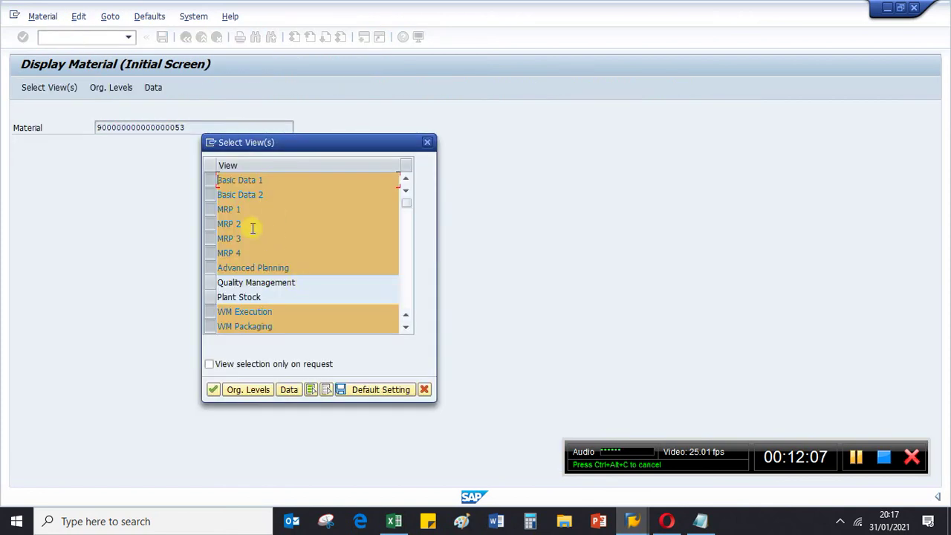
Deselect the Basic Data, MRP and Advanced Planning views, select Quality Management, and display the material for plant 1000
click(209, 180)
click(208, 195)
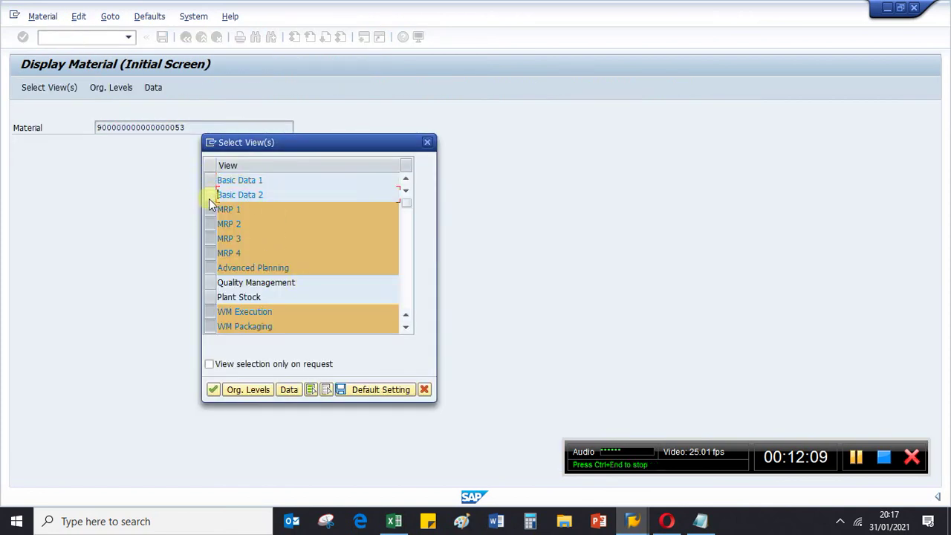
click(211, 210)
click(210, 226)
click(211, 238)
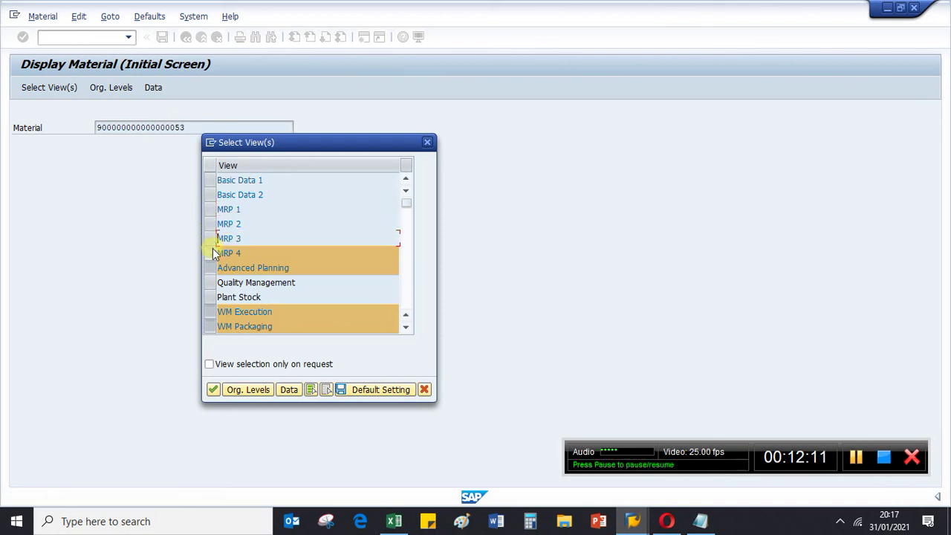
click(210, 253)
click(211, 267)
click(212, 282)
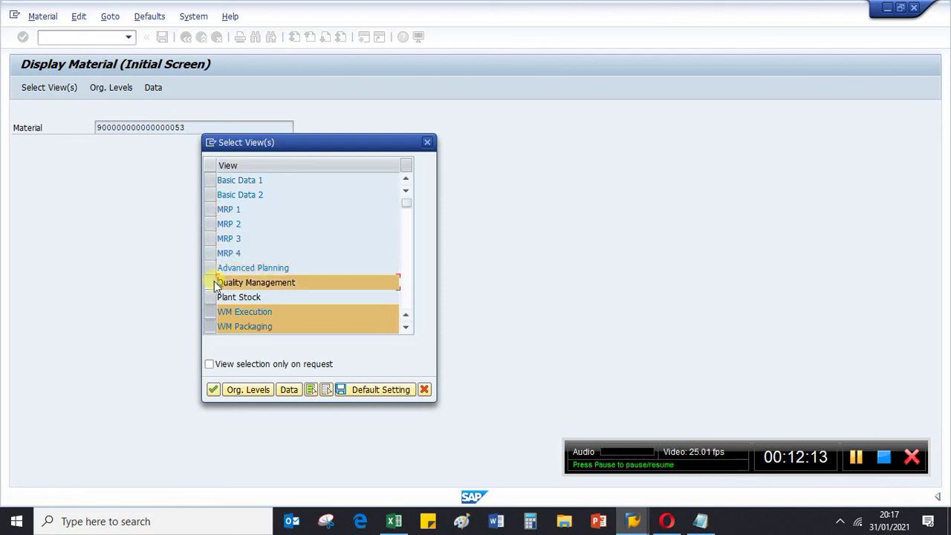
click(213, 392)
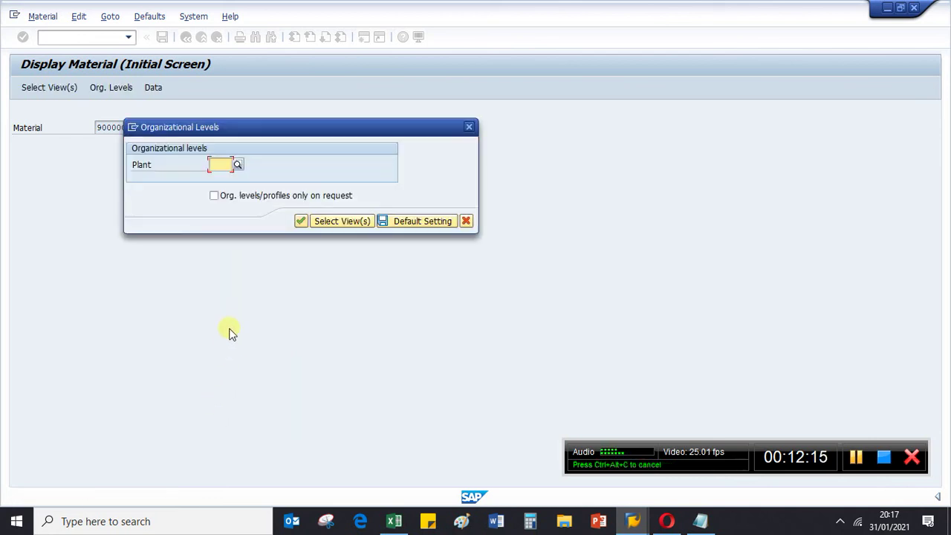
text(1000)
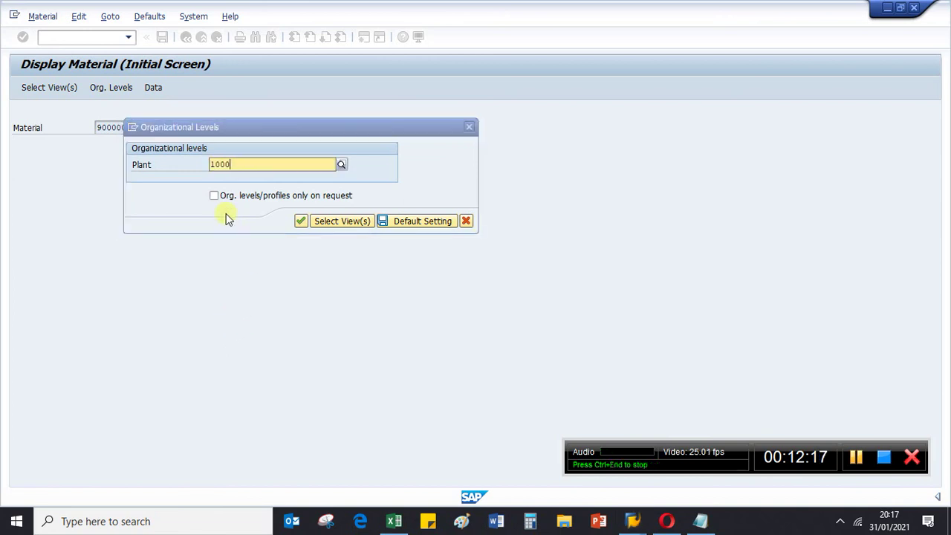
key(Return)
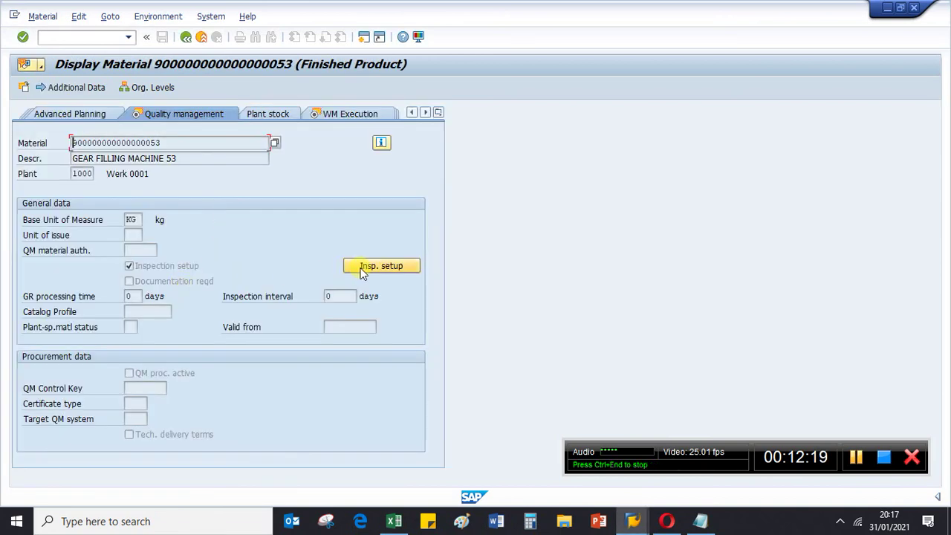
Open the material's inspection setup and review the detailed settings of inspection type 89, including Insp. with Mat Spec
click(372, 271)
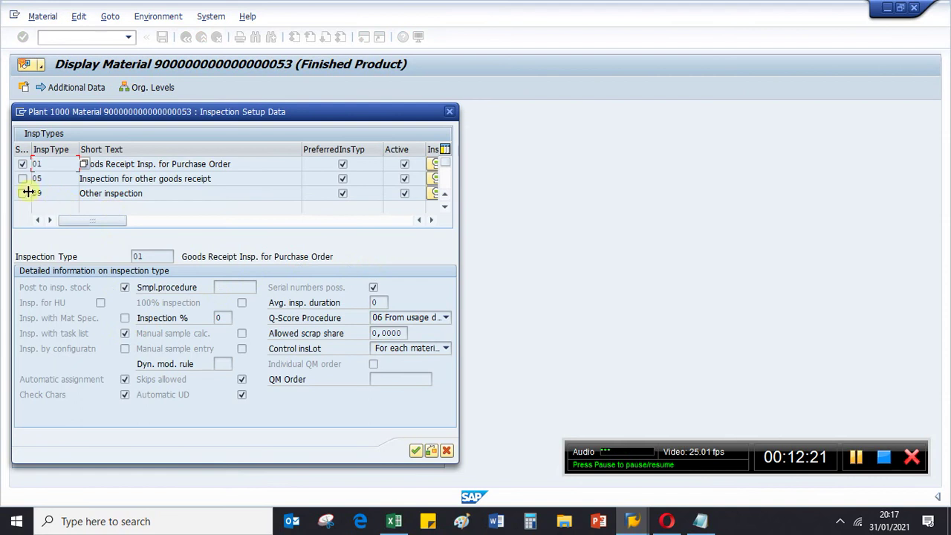
click(44, 194)
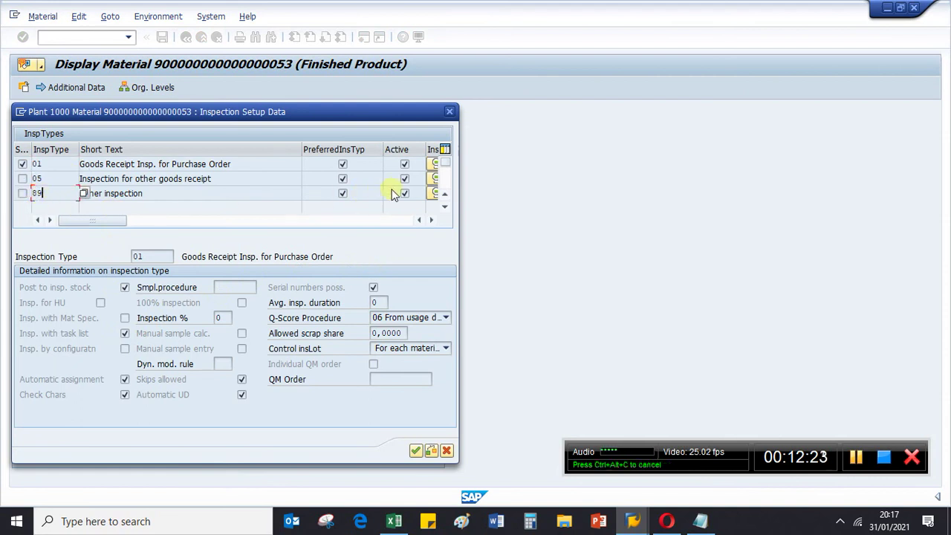
click(431, 193)
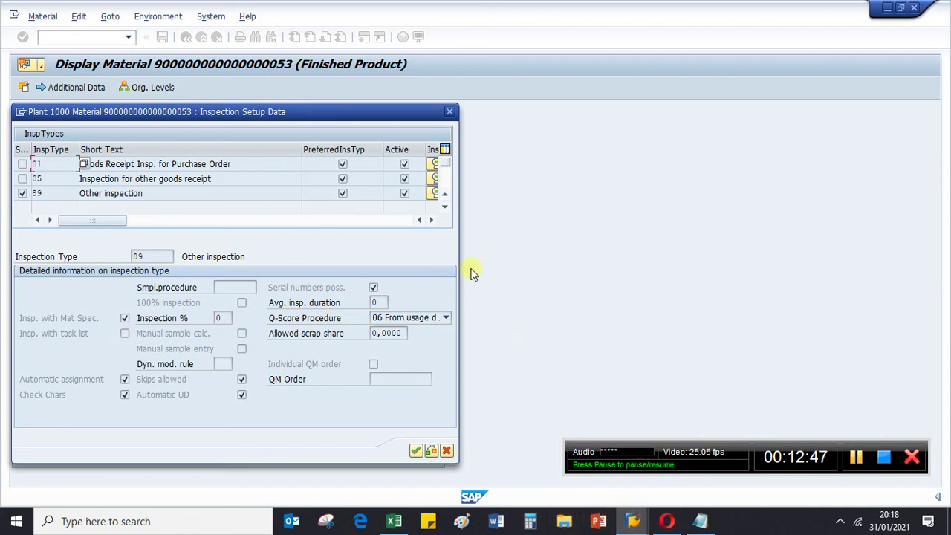
drag(311, 111, 420, 106)
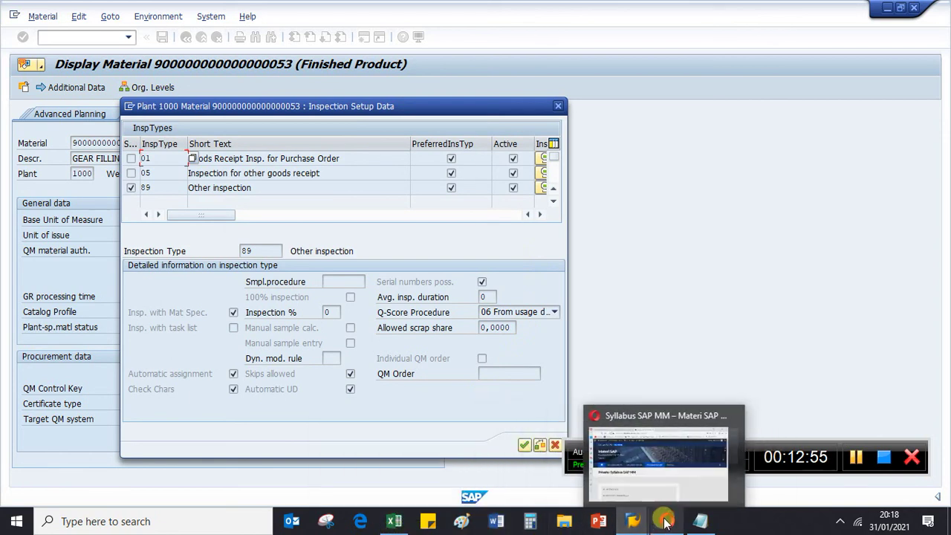
Switch to the Opera browser and look at the visitor traffic statistics and the Catalog Profile and Inspection Method article
click(660, 493)
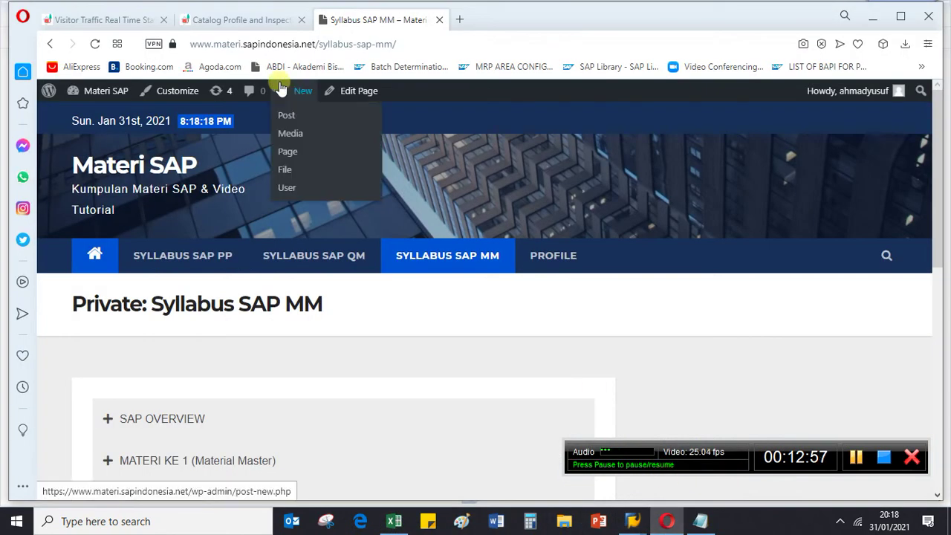
click(82, 19)
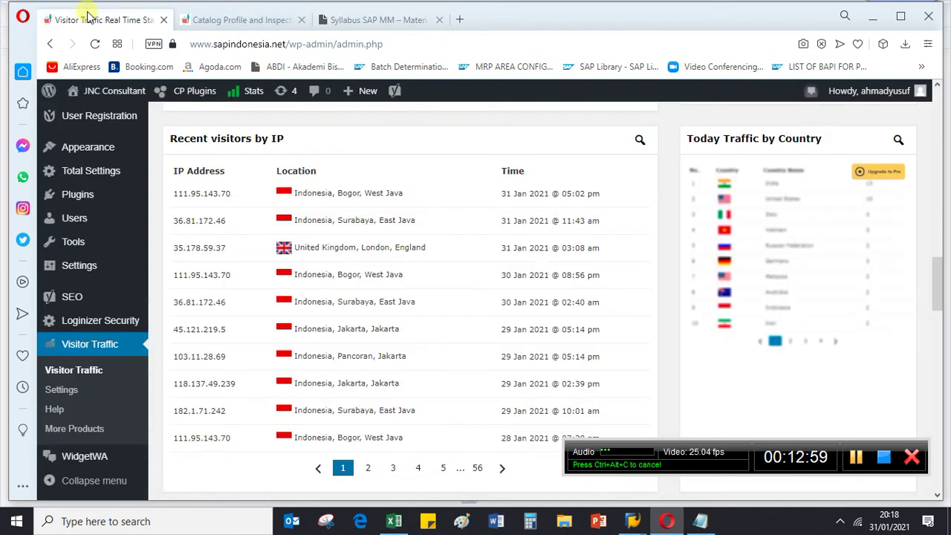
click(181, 20)
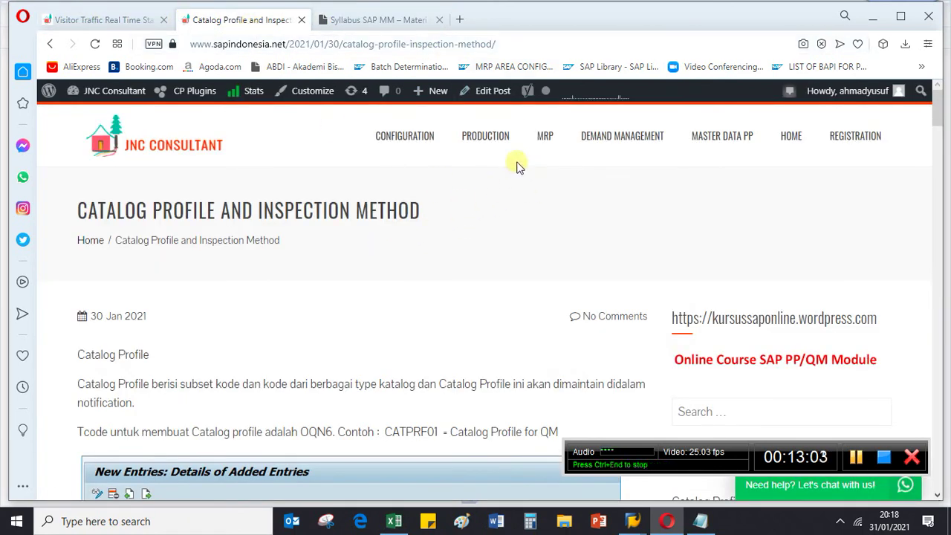
Open the sapindonesia.net home page in a new browser tab
click(461, 20)
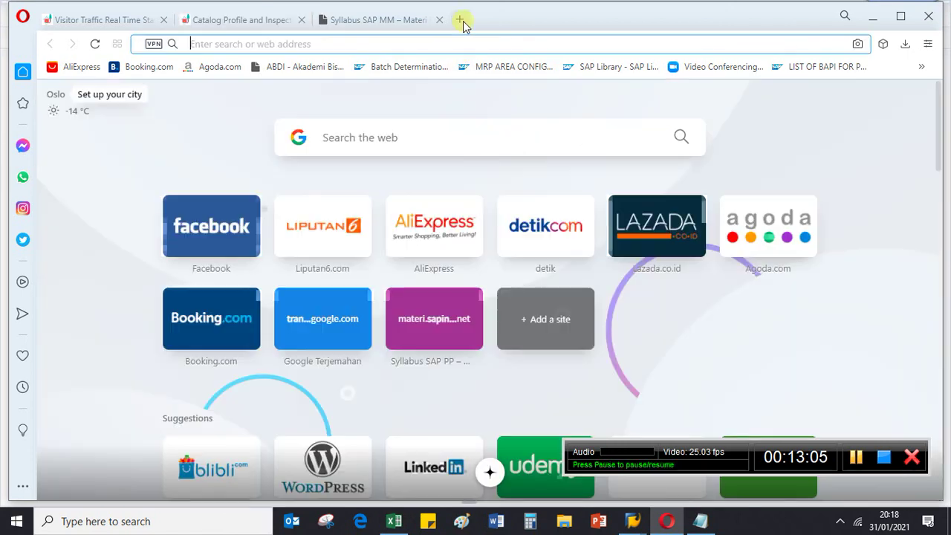
text(sa)
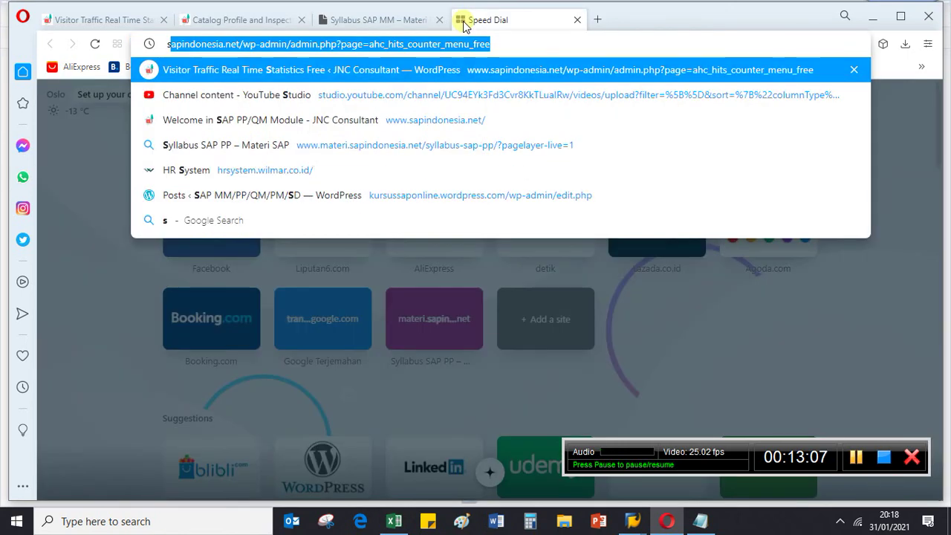
click(503, 39)
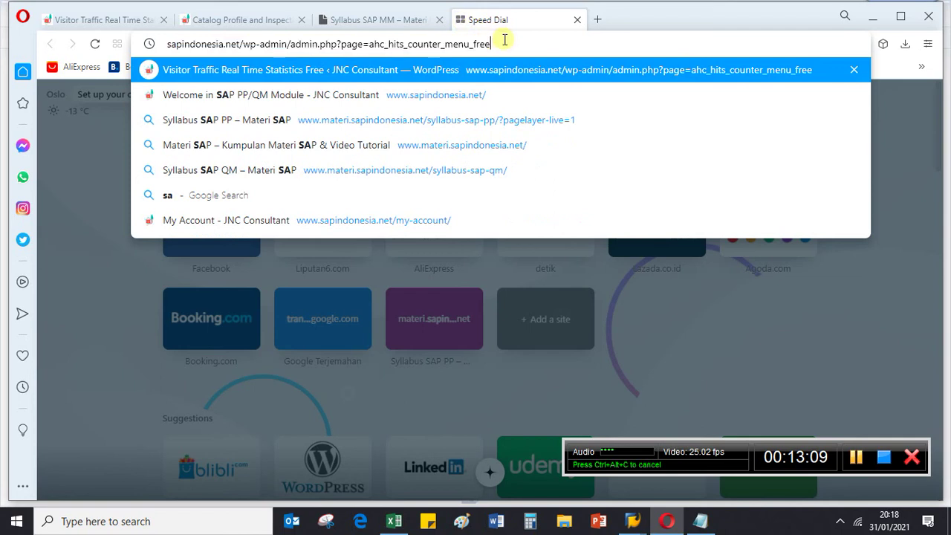
key(BackSpace)
key(BackSpace)
key(BackSpace)
key(BackSpace)
key(BackSpace)
key(BackSpace)
key(BackSpace)
key(BackSpace)
key(BackSpace)
key(BackSpace)
key(BackSpace)
key(BackSpace)
key(BackSpace)
key(BackSpace)
key(BackSpace)
key(BackSpace)
key(BackSpace)
key(BackSpace)
key(BackSpace)
key(BackSpace)
key(BackSpace)
key(BackSpace)
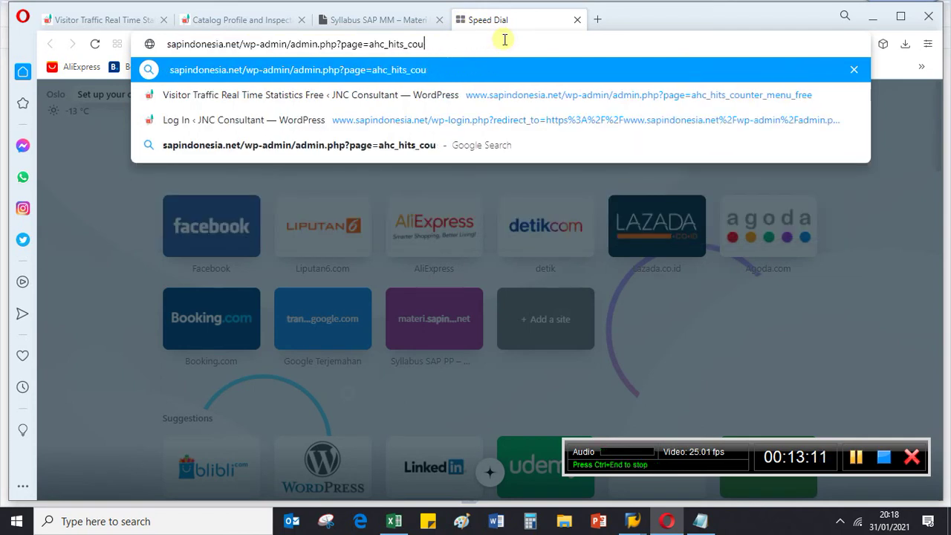
key(BackSpace)
key(BackSpace)
key(BackSpace)
key(BackSpace)
key(BackSpace)
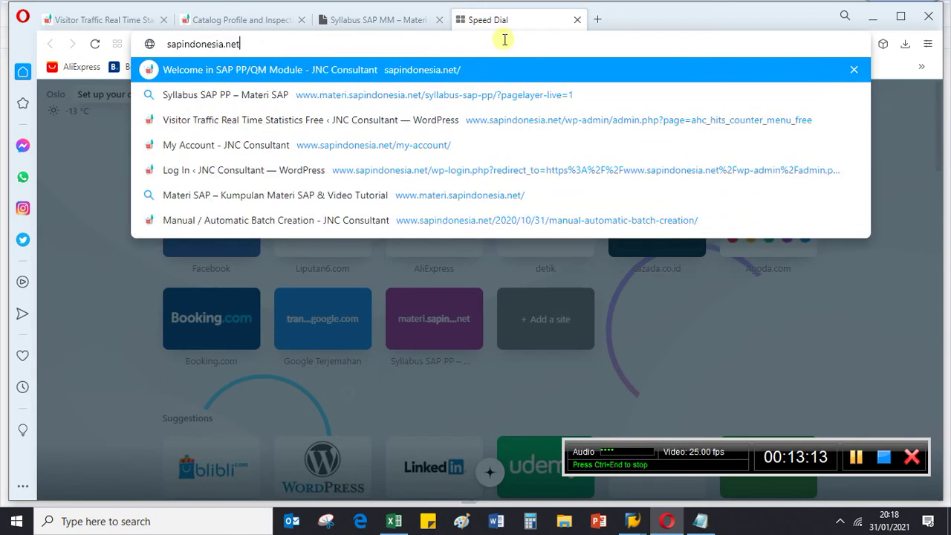
key(Return)
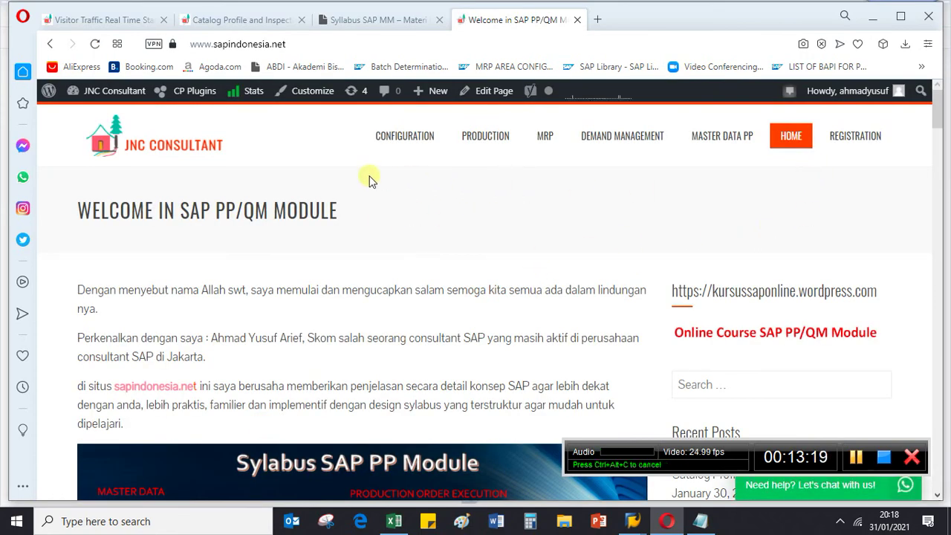
Reload the home page and examine its SAP PP module syllabus, course description and contact details
scroll(563, 160, down, 2)
scroll(565, 162, down, 3)
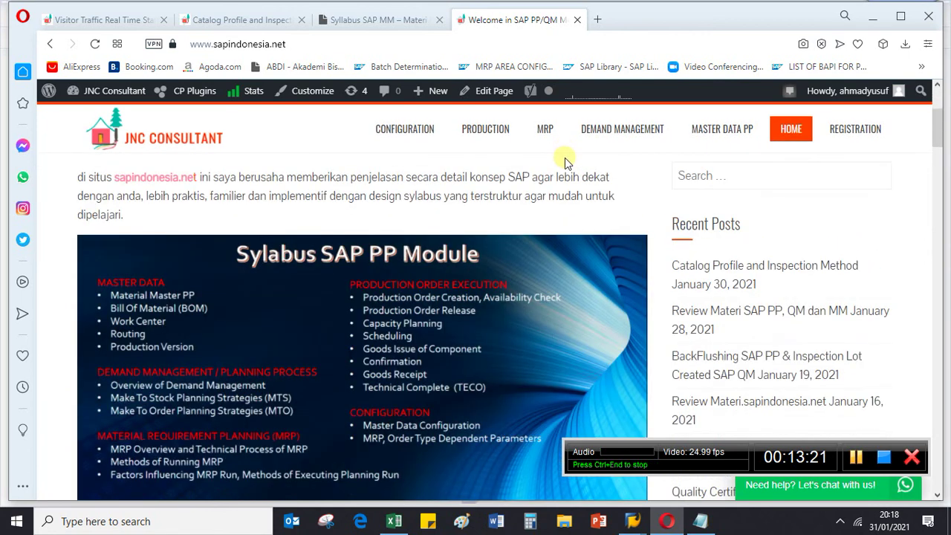
scroll(427, 277, up, 5)
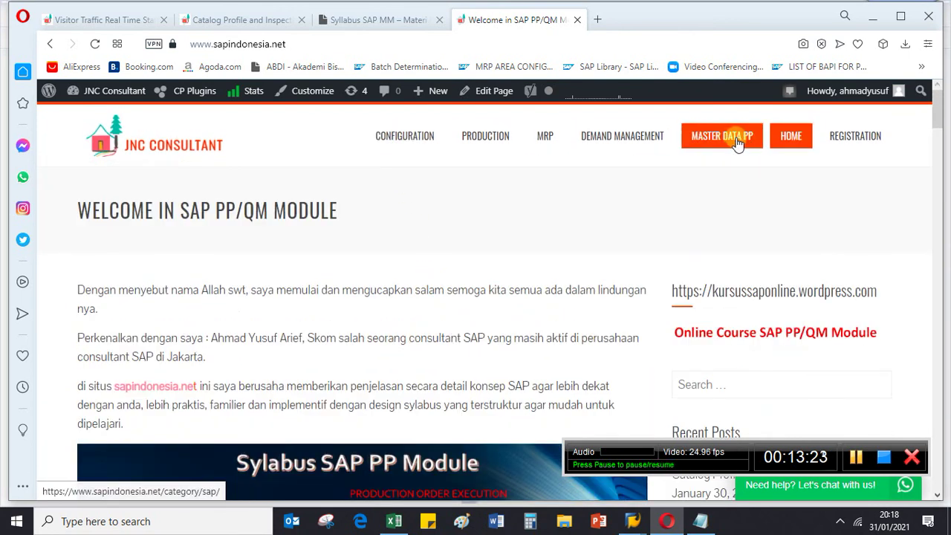
click(790, 141)
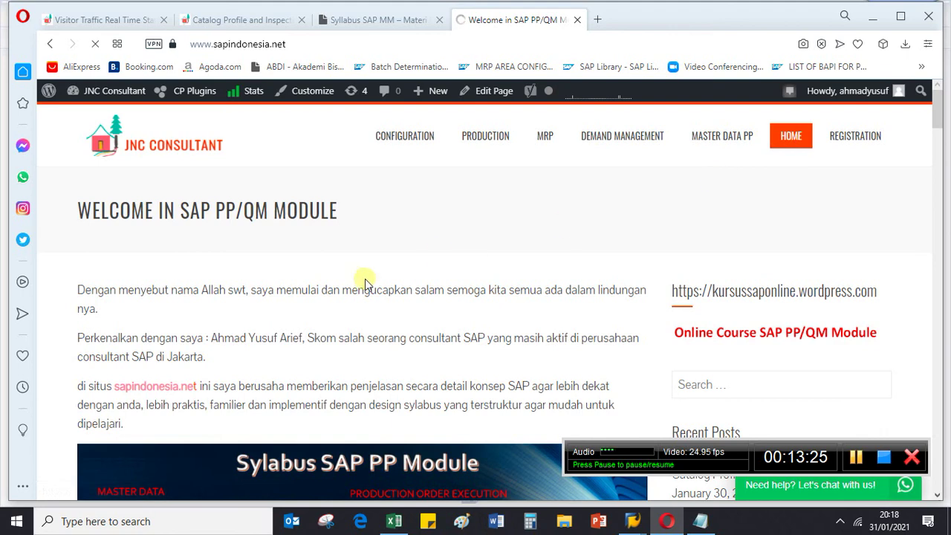
scroll(316, 301, down, 10)
scroll(310, 327, down, 10)
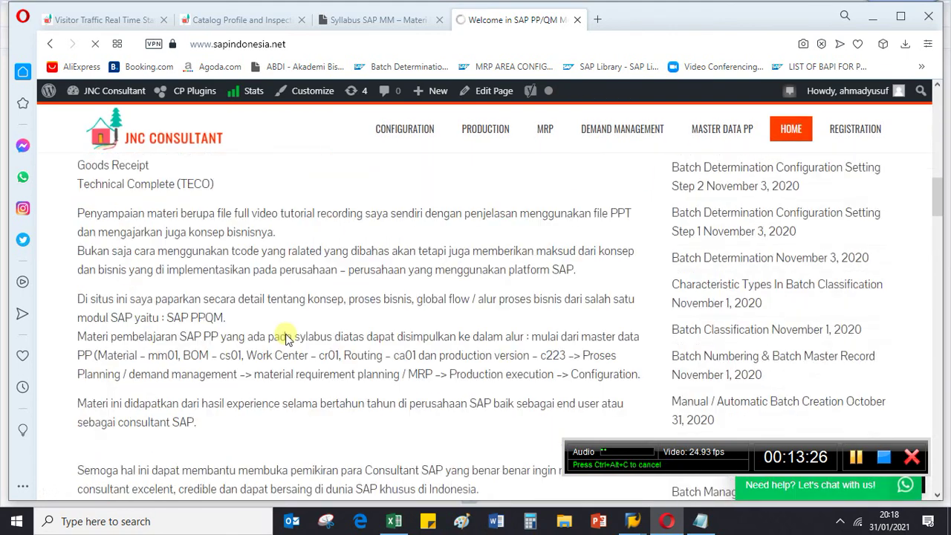
scroll(287, 335, up, 3)
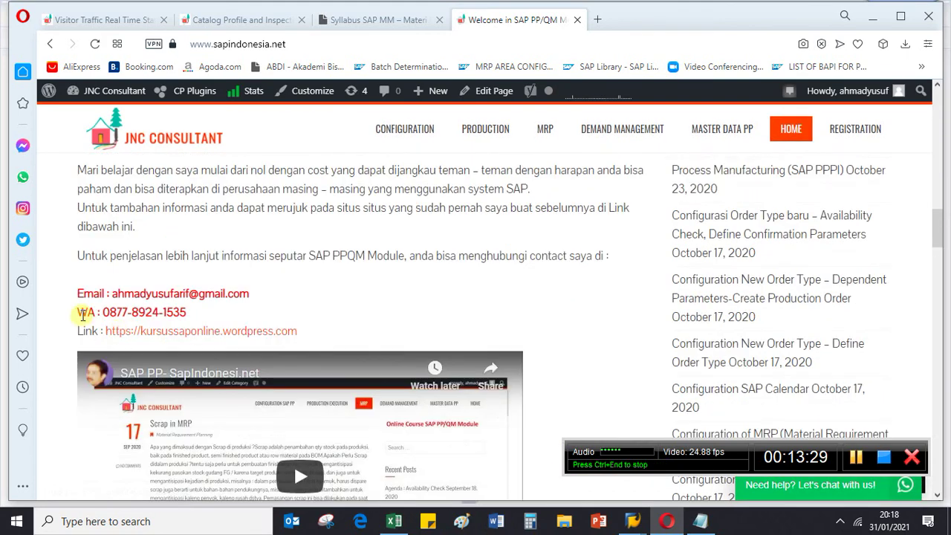
drag(79, 312, 245, 314)
click(263, 321)
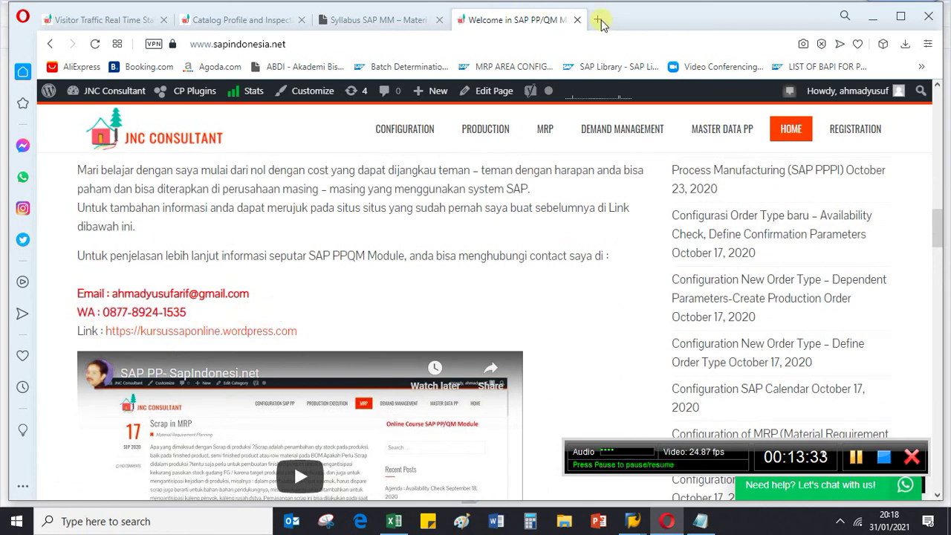
scroll(426, 206, up, 5)
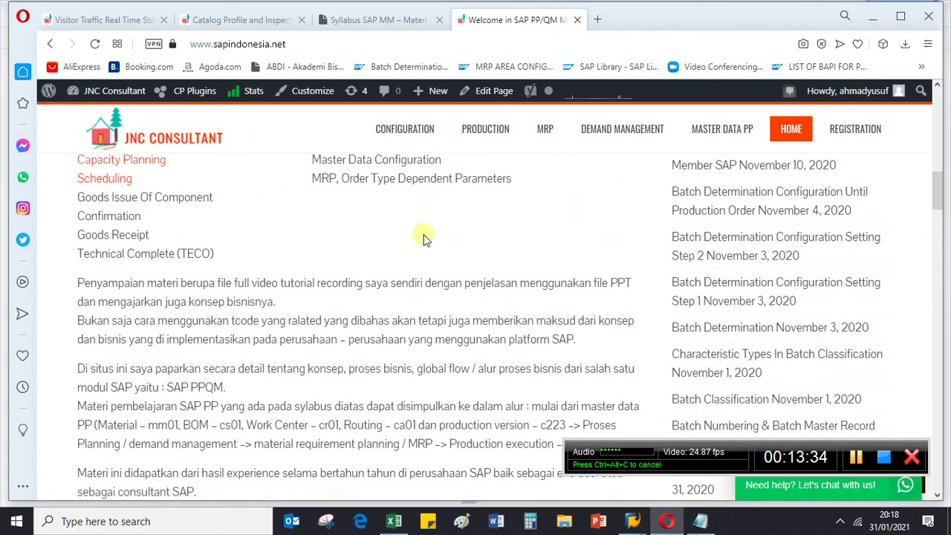
scroll(438, 234, up, 3)
scroll(535, 278, up, 4)
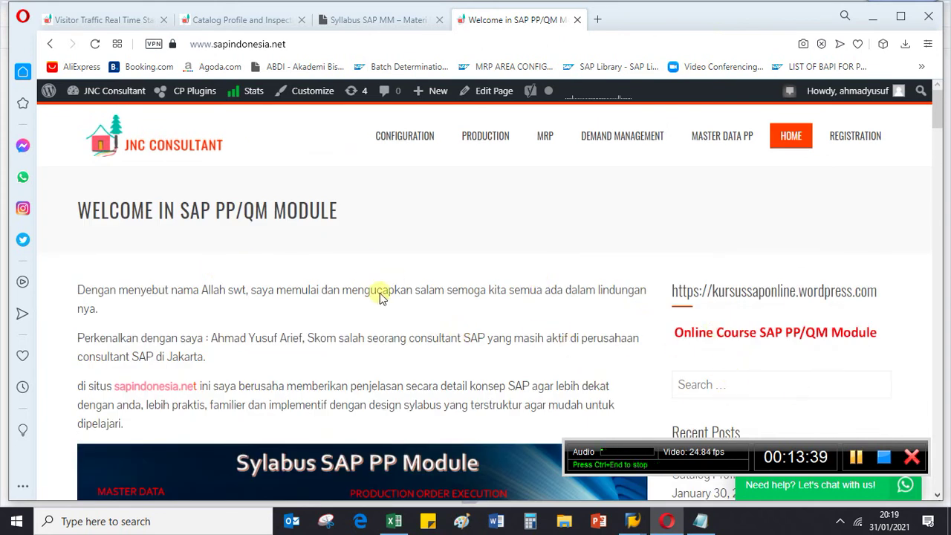
scroll(382, 290, down, 4)
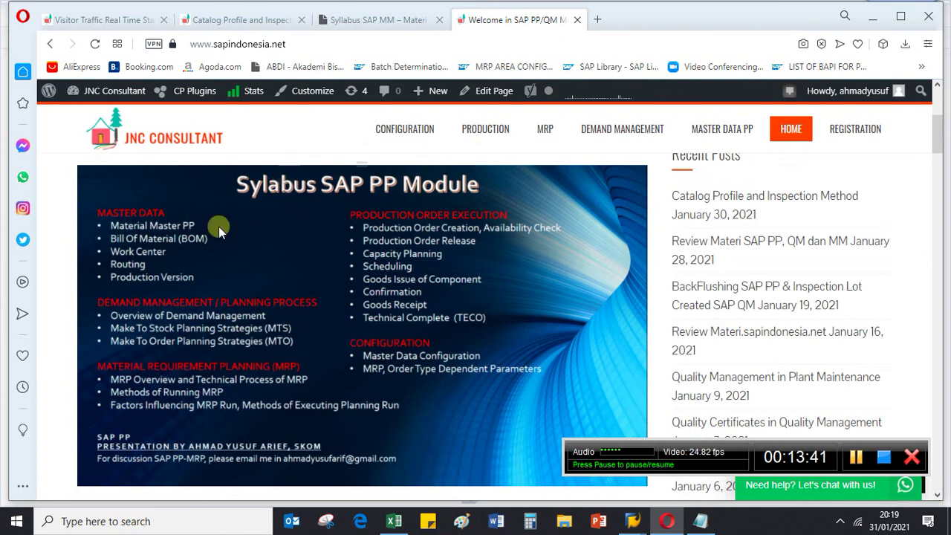
Open another new browser tab
click(598, 22)
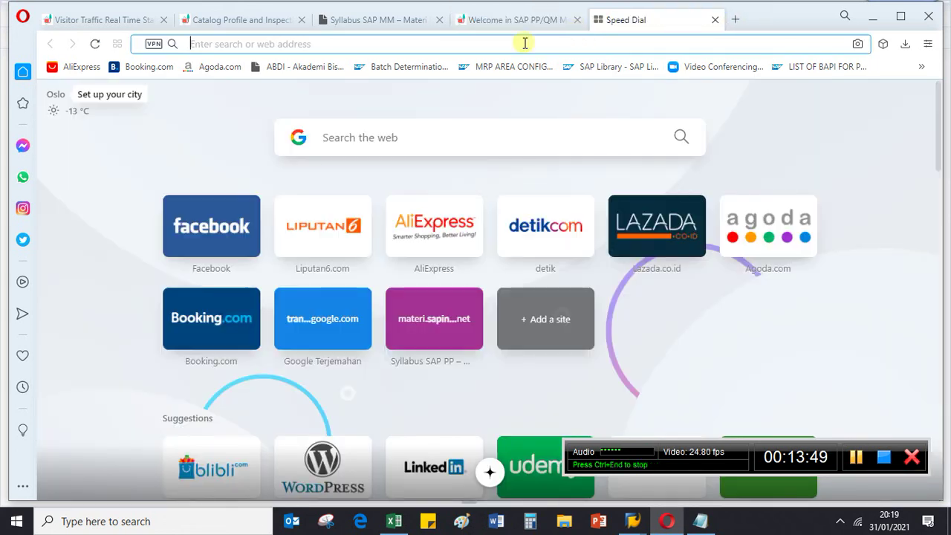
text(sap)
key(End)
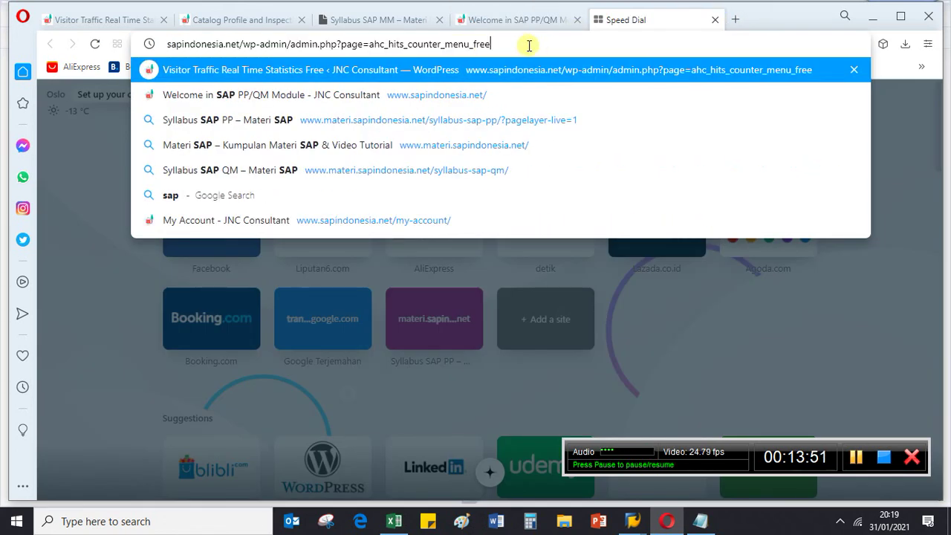
key(BackSpace)
key(BackSpace)
key(BackSpace)
key(BackSpace)
key(BackSpace)
key(BackSpace)
key(BackSpace)
key(BackSpace)
key(BackSpace)
key(BackSpace)
key(BackSpace)
key(BackSpace)
key(BackSpace)
key(BackSpace)
key(BackSpace)
key(BackSpace)
key(BackSpace)
key(BackSpace)
key(BackSpace)
key(BackSpace)
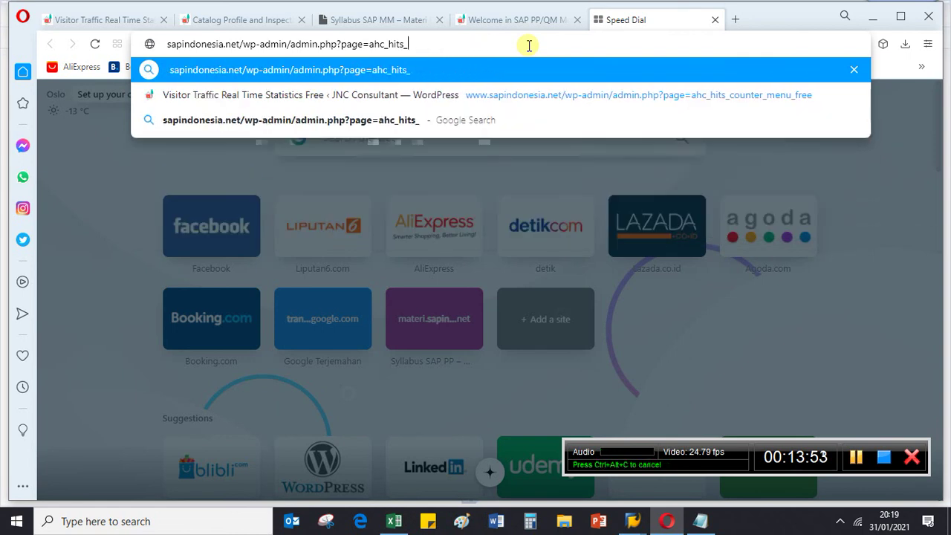
key(BackSpace)
key(BackSpace)
key(BackSpace)
key(BackSpace)
key(BackSpace)
key(BackSpace)
key(BackSpace)
key(BackSpace)
key(BackSpace)
key(BackSpace)
key(BackSpace)
key(BackSpace)
key(BackSpace)
key(BackSpace)
key(BackSpace)
key(BackSpace)
key(BackSpace)
key(BackSpace)
key(BackSpace)
key(BackSpace)
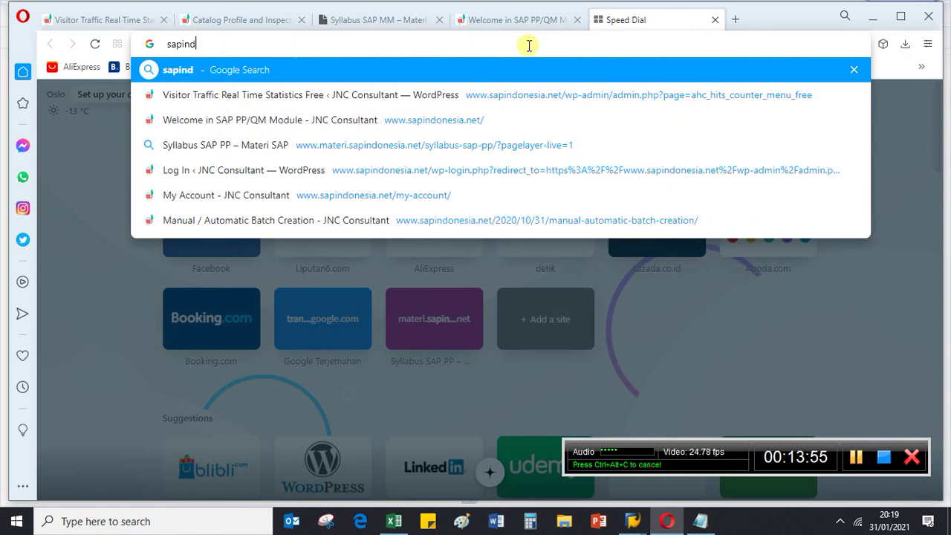
key(BackSpace)
Load the SAP QM course site kursussapqm.wordpress.com in the new tab
text(kursus)
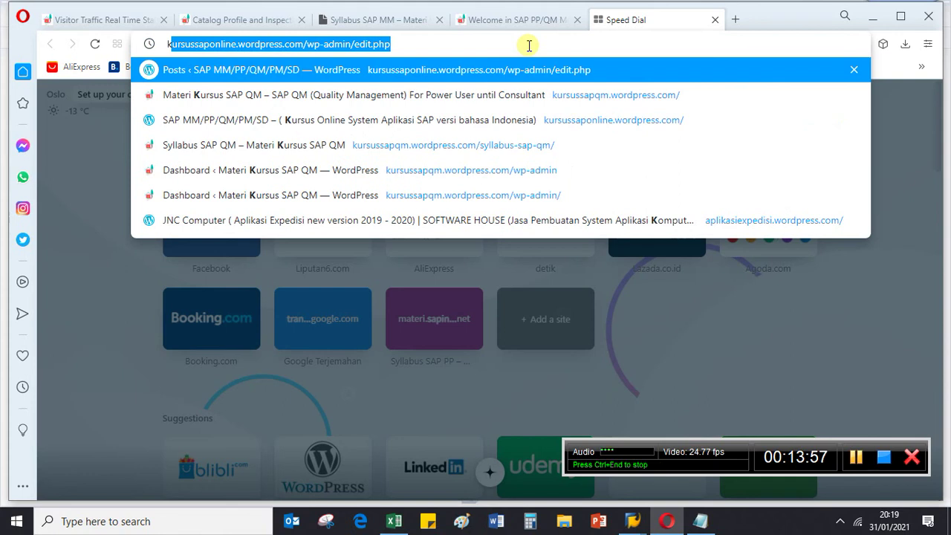
click(435, 44)
key(BackSpace)
key(BackSpace)
key(BackSpace)
key(BackSpace)
key(BackSpace)
key(BackSpace)
key(BackSpace)
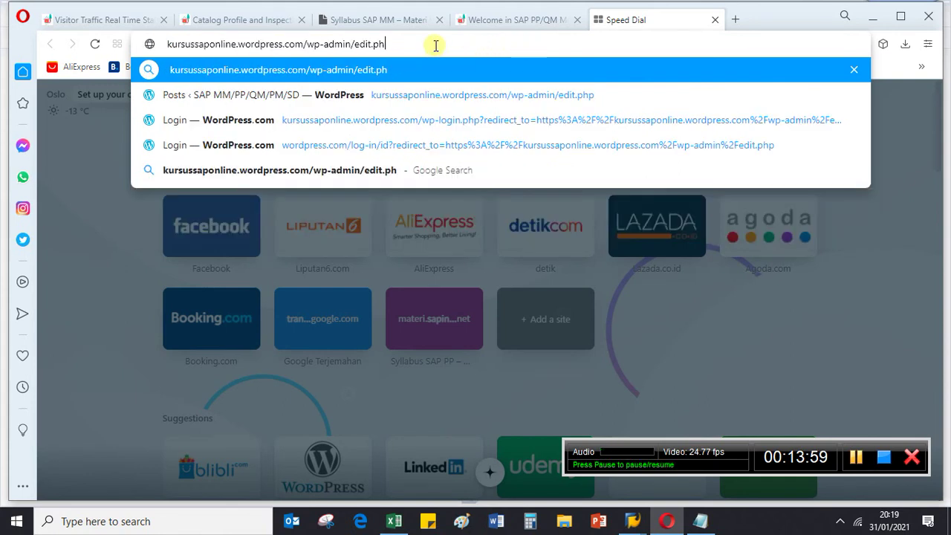
key(BackSpace)
key(BackSpace)
key(BackSpace)
key(BackSpace)
key(BackSpace)
key(BackSpace)
key(BackSpace)
key(BackSpace)
key(BackSpace)
key(BackSpace)
key(BackSpace)
key(BackSpace)
key(BackSpace)
key(BackSpace)
key(BackSpace)
key(BackSpace)
key(BackSpace)
key(BackSpace)
key(BackSpace)
key(BackSpace)
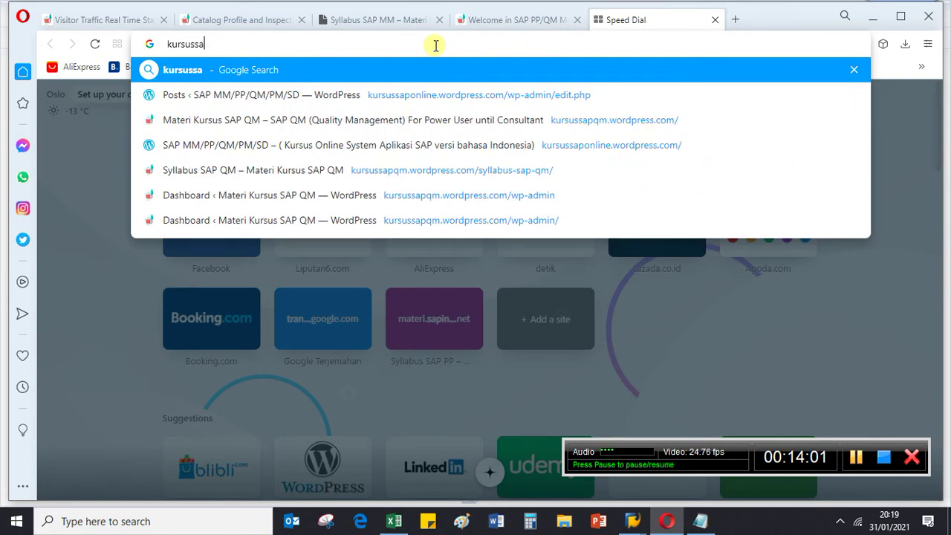
key(BackSpace)
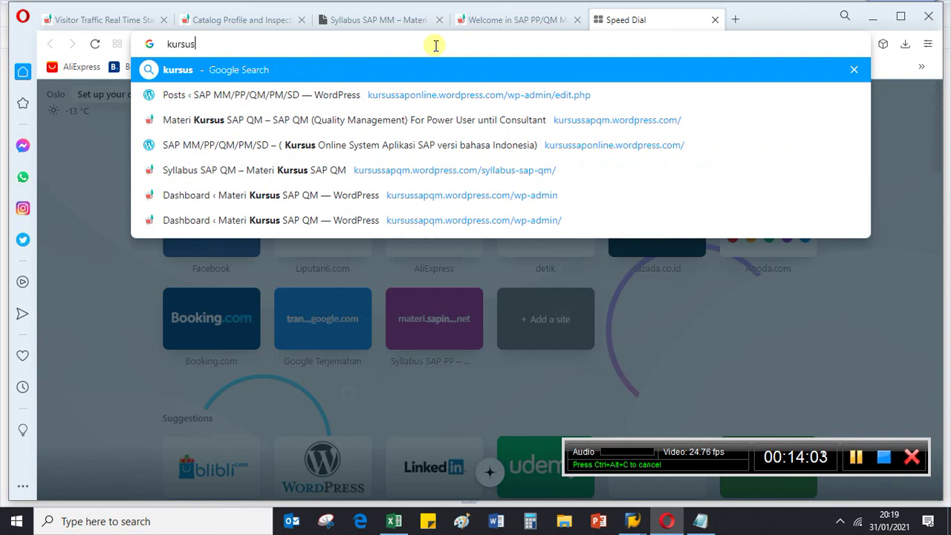
text(sap)
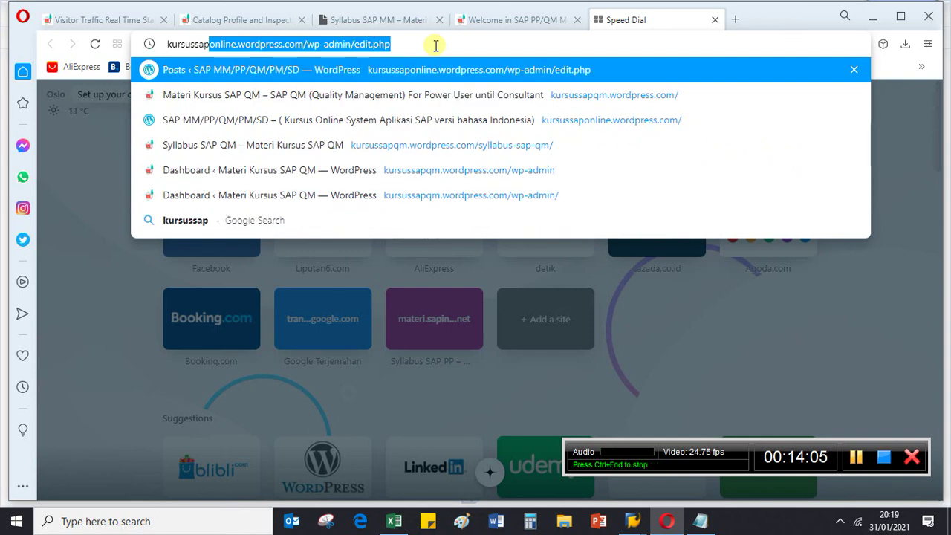
text(q)
key(Return)
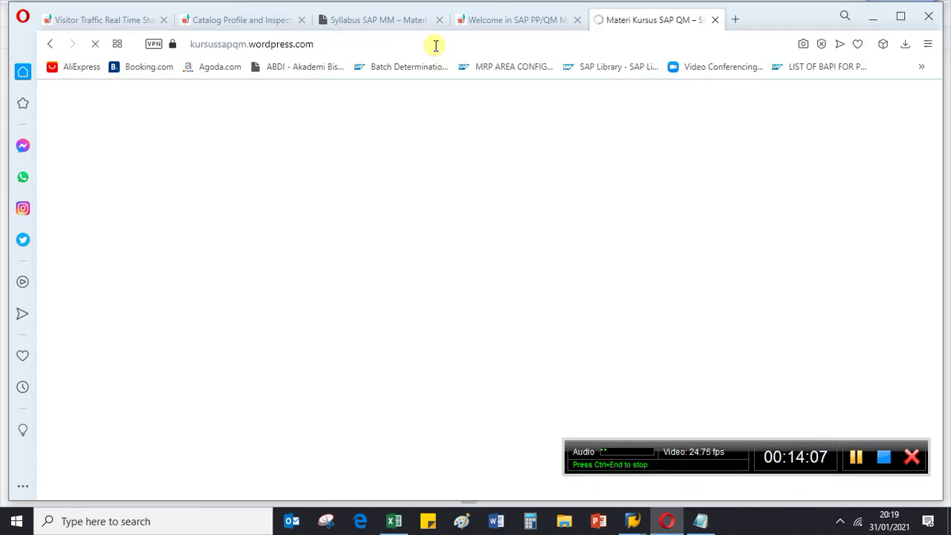